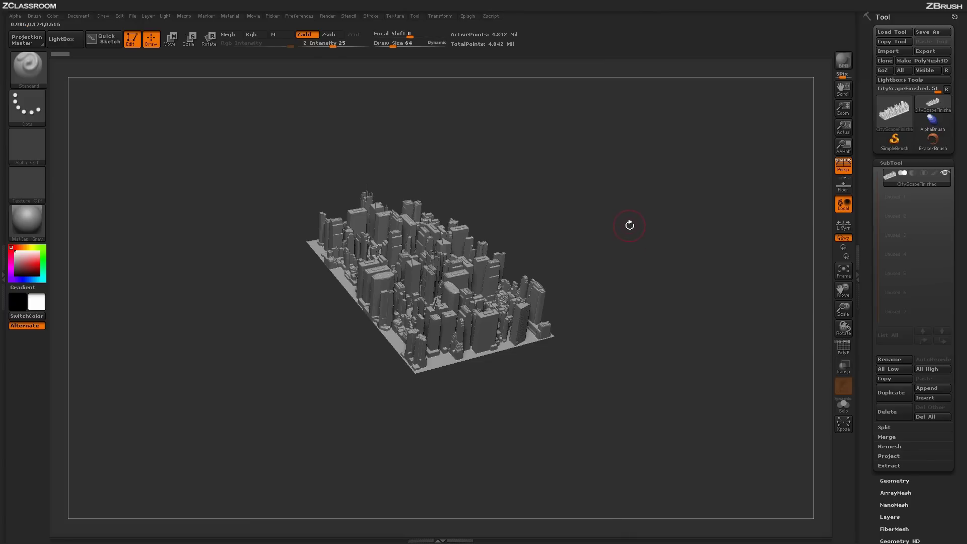
# - Enable KeyShot as the external renderer and send the CityScapeFinished tool to it with a BPR render
pyautogui.click(328, 16)
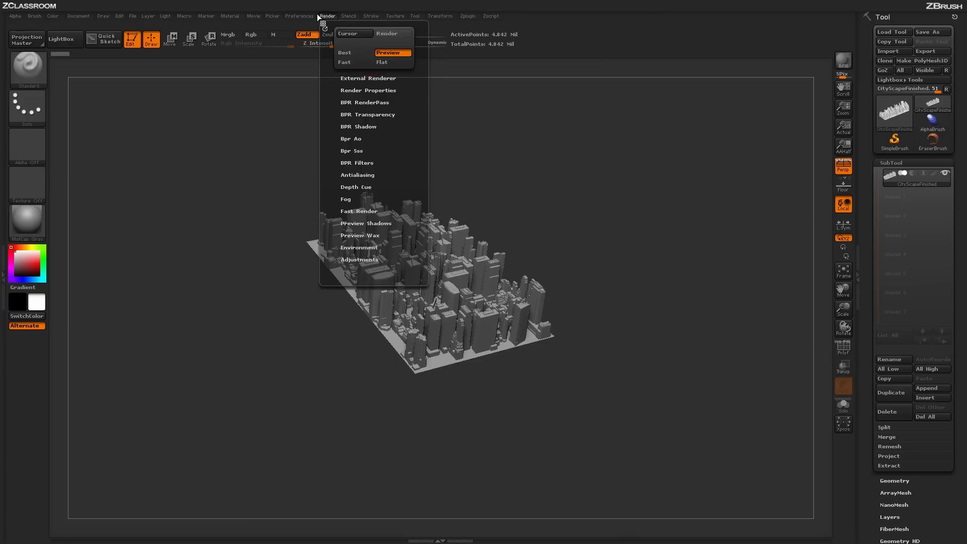
pyautogui.click(356, 78)
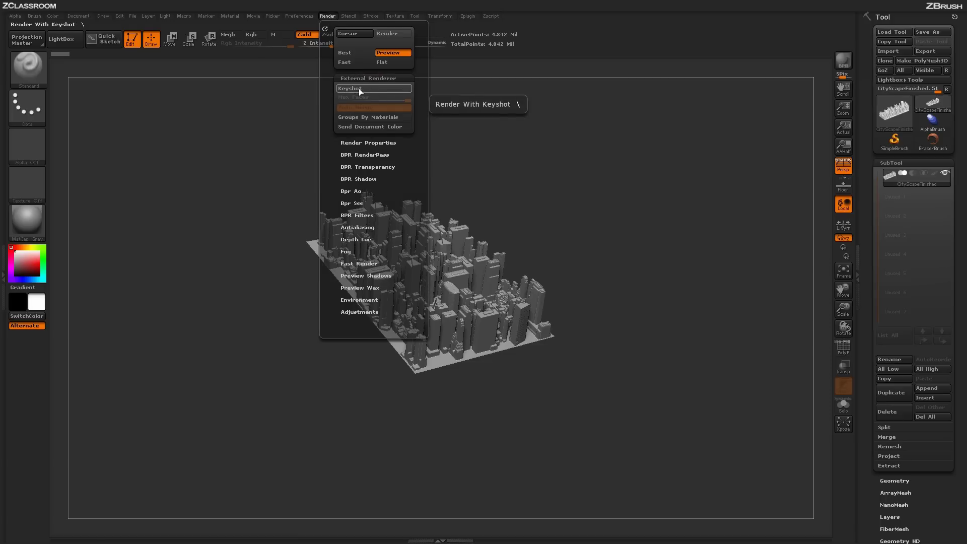
pyautogui.click(358, 88)
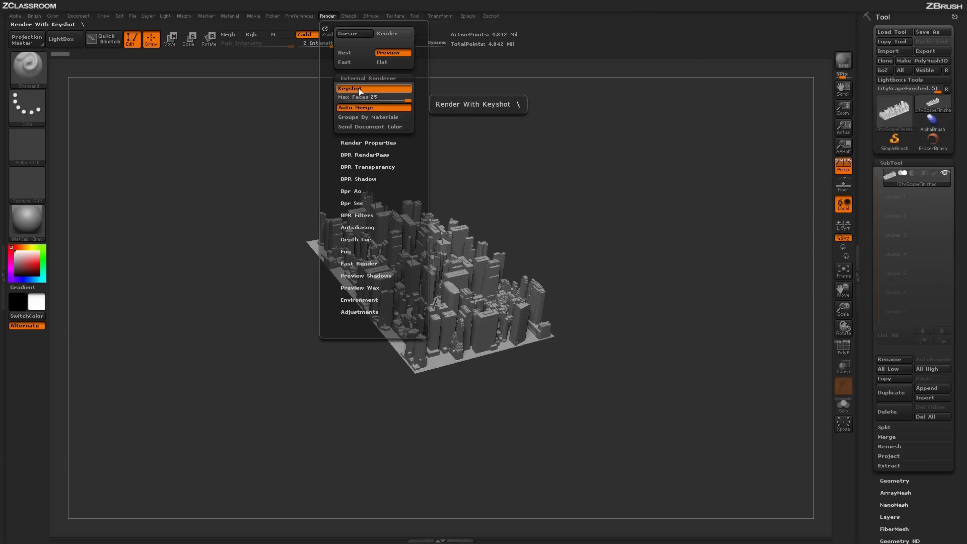
pyautogui.click(845, 62)
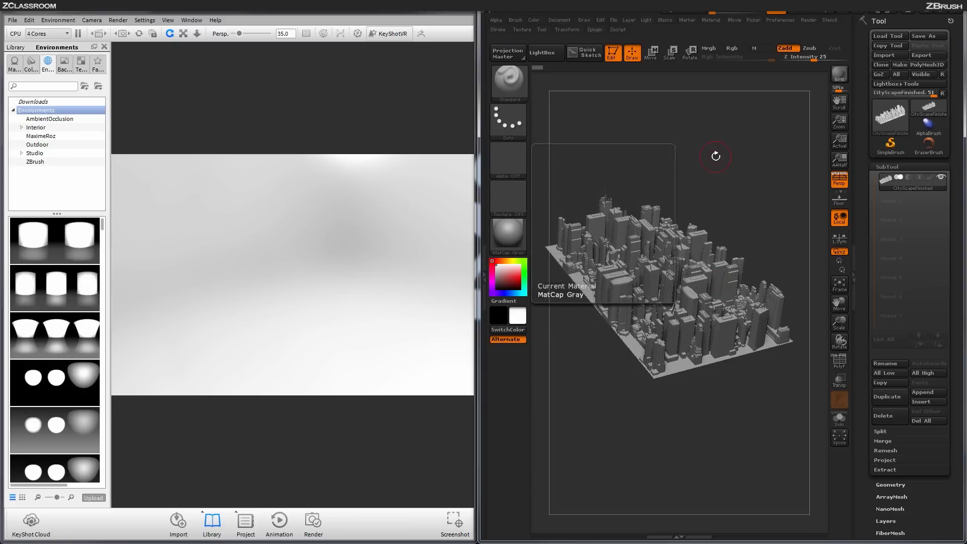
pyautogui.click(810, 19)
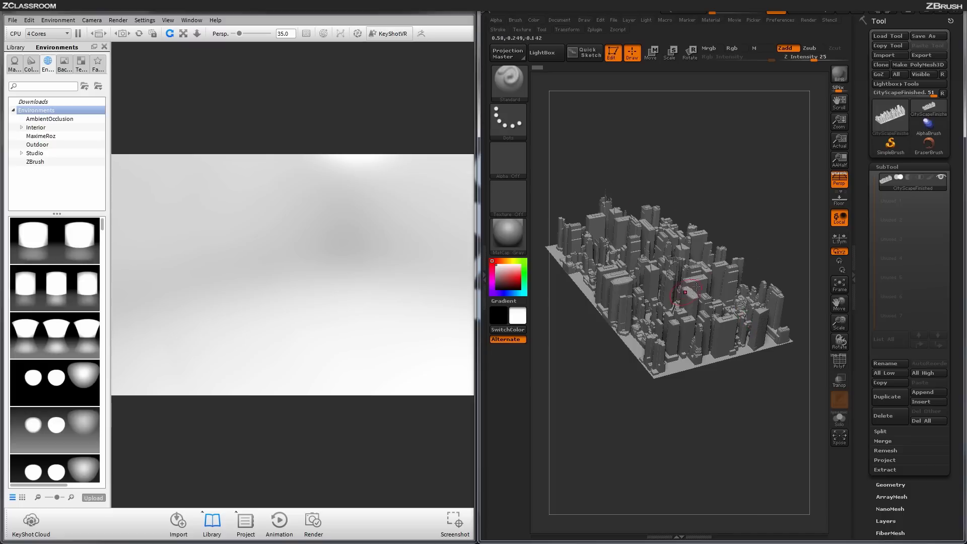
pyautogui.click(840, 77)
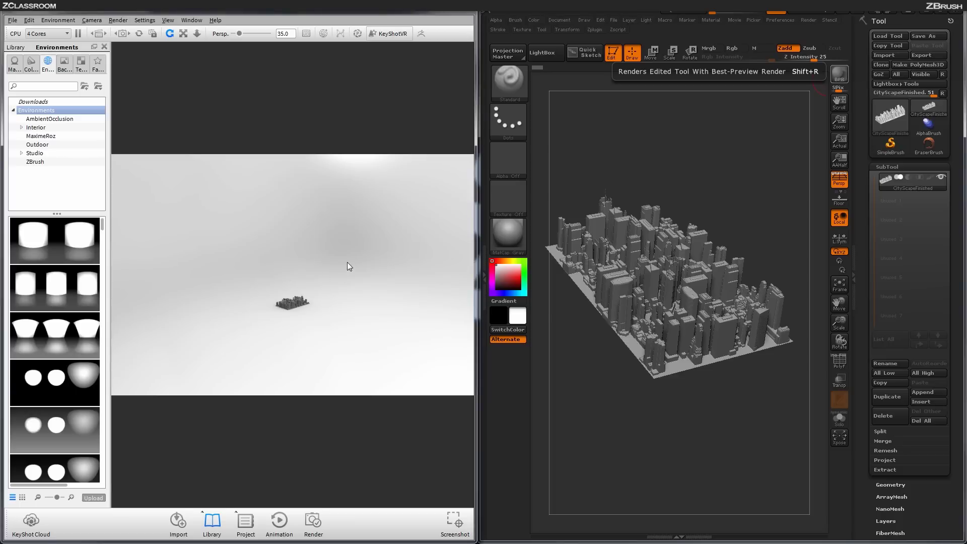
# - Switch to KeyShot and frame the city model closely from an elevated angle that shows the towers and the near edge
pyautogui.scroll(5, 346, 265)
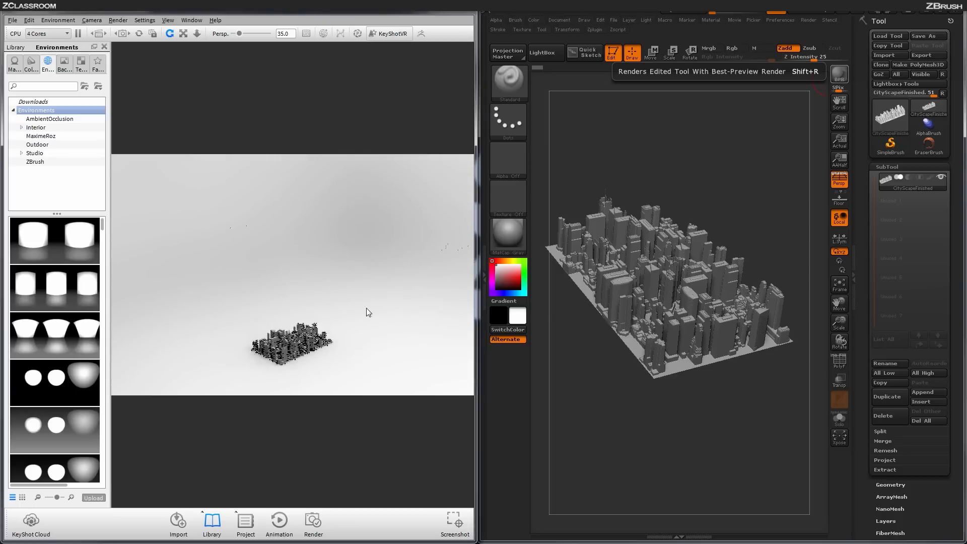
pyautogui.scroll(2, 378, 352)
pyautogui.moveTo(376, 347); pyautogui.dragTo(385, 242)
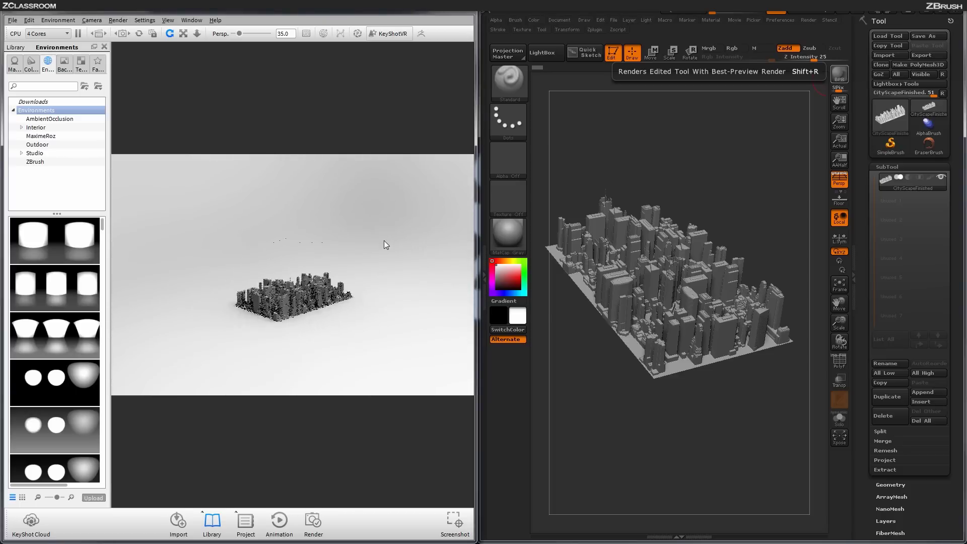
pyautogui.scroll(2, 402, 339)
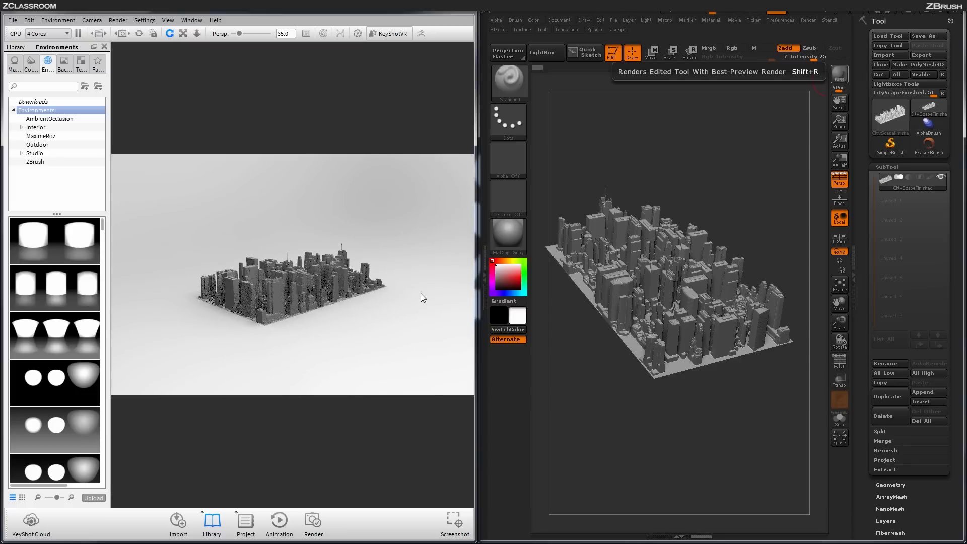
pyautogui.scroll(3, 418, 295)
pyautogui.moveTo(417, 297); pyautogui.dragTo(269, 301)
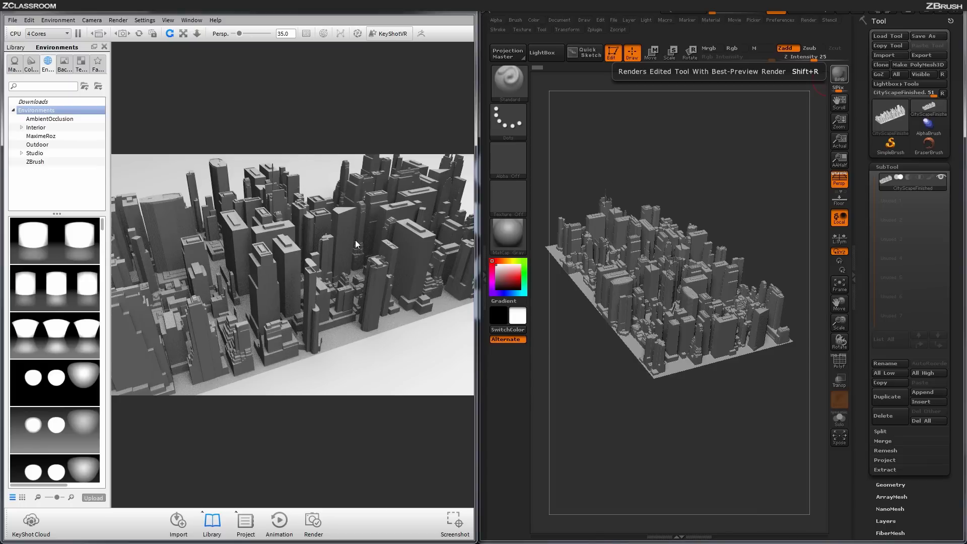
pyautogui.moveTo(342, 274); pyautogui.dragTo(368, 261)
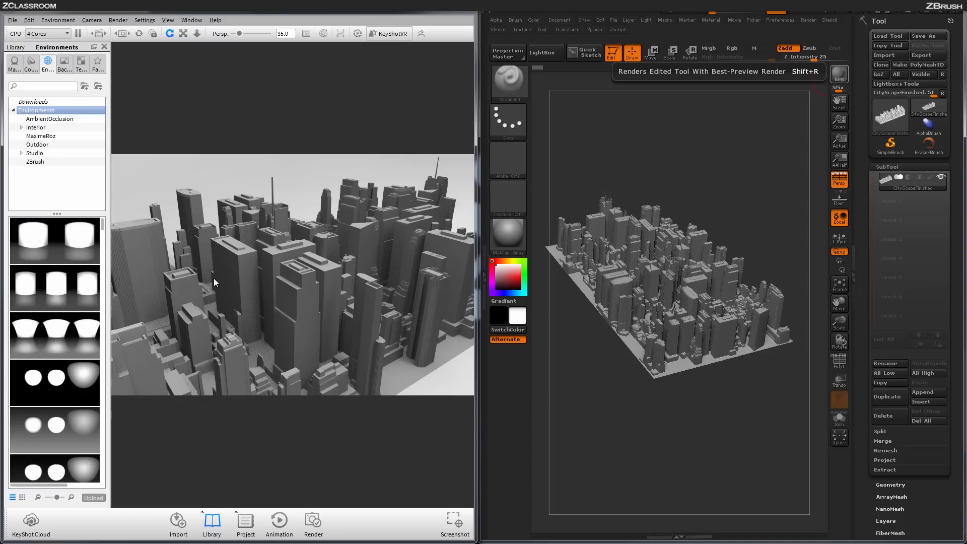
pyautogui.moveTo(213, 278); pyautogui.dragTo(288, 254)
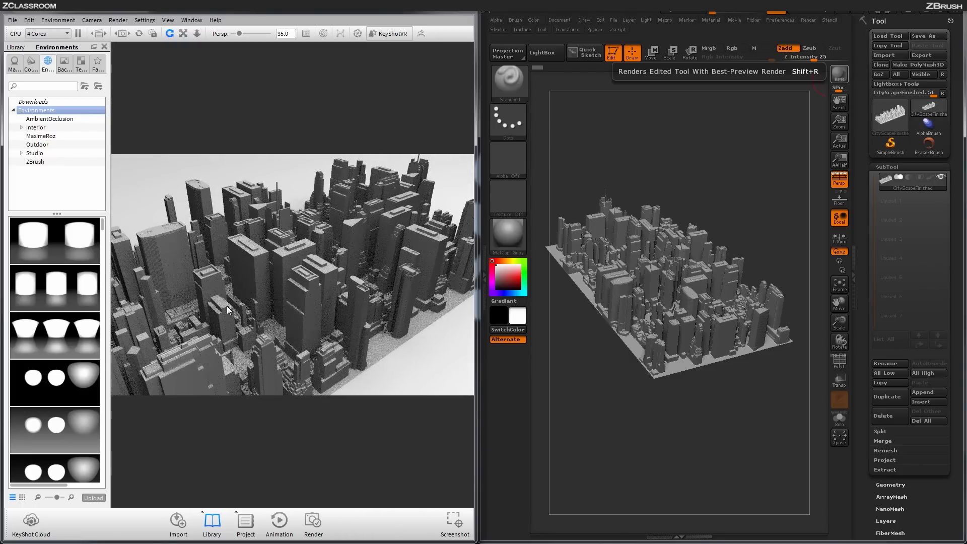
pyautogui.moveTo(227, 306); pyautogui.dragTo(286, 265)
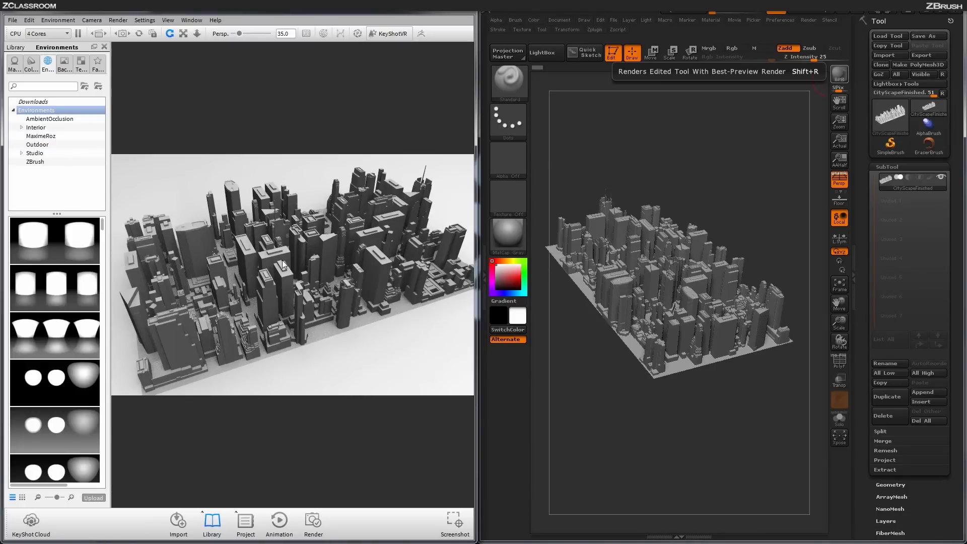
# - Open the Free Camera's settings and try out several look-at points on the buildings and streets around the city's centre
pyautogui.press('space')
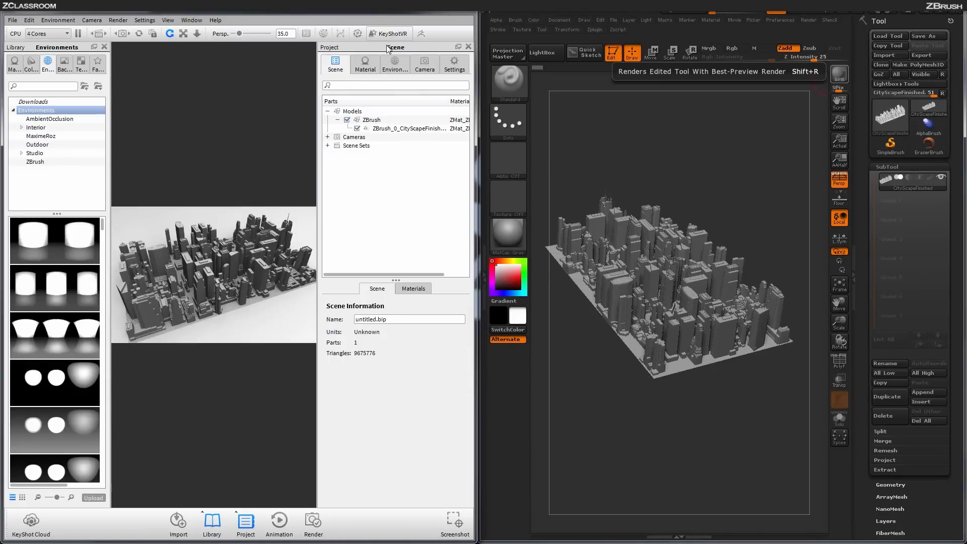
pyautogui.click(426, 64)
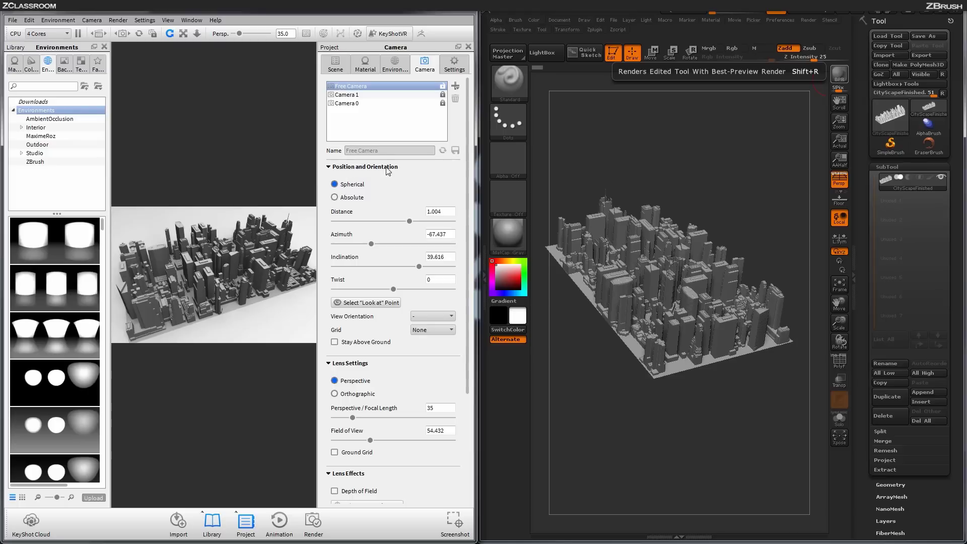
pyautogui.click(360, 303)
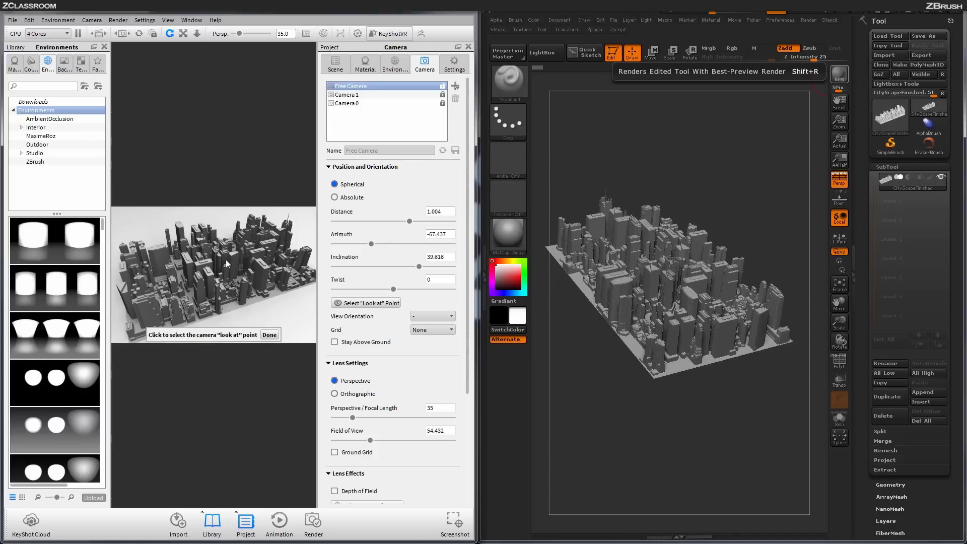
pyautogui.click(190, 269)
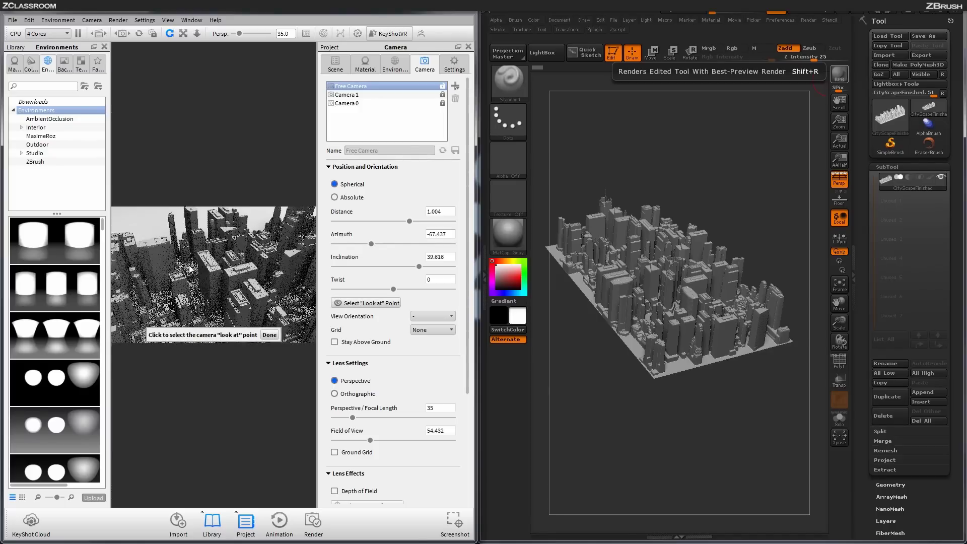
pyautogui.click(247, 288)
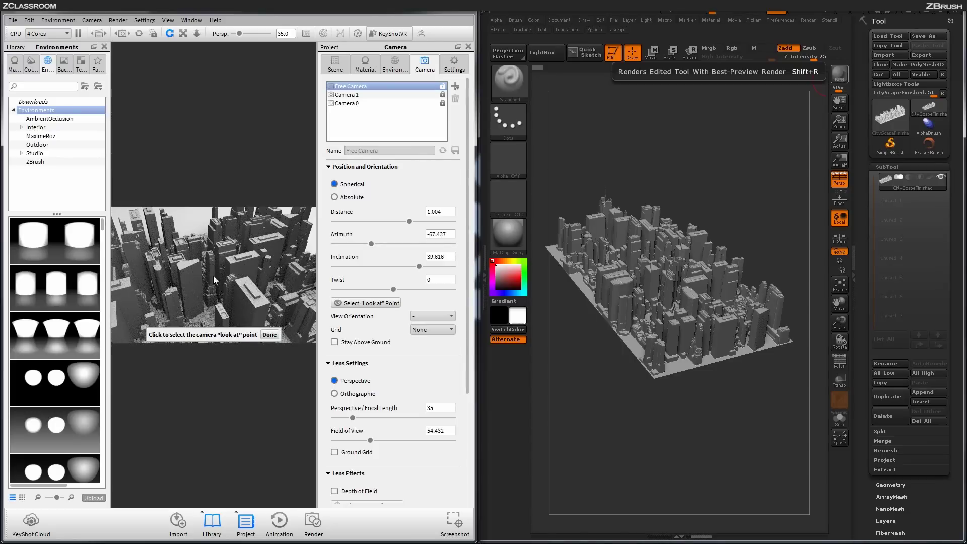
pyautogui.click(191, 276)
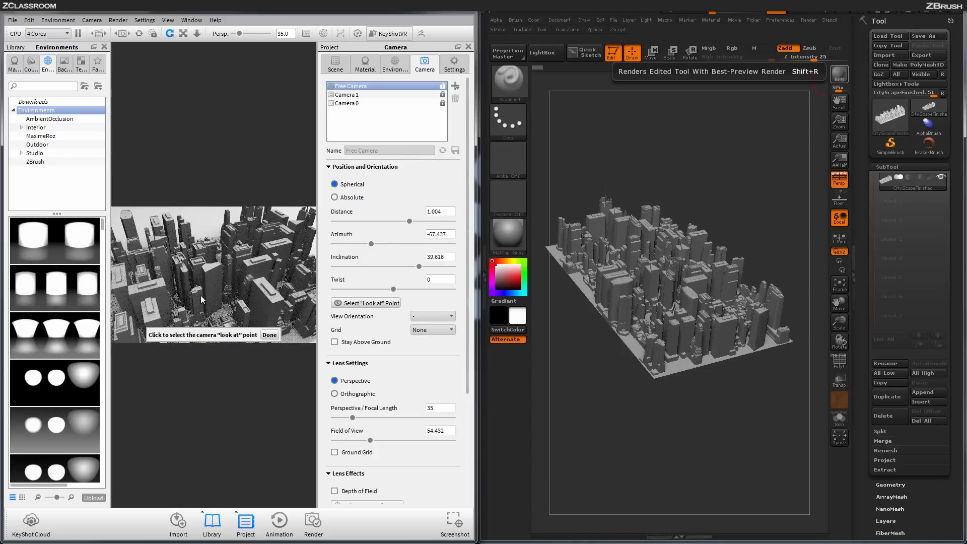
pyautogui.click(227, 300)
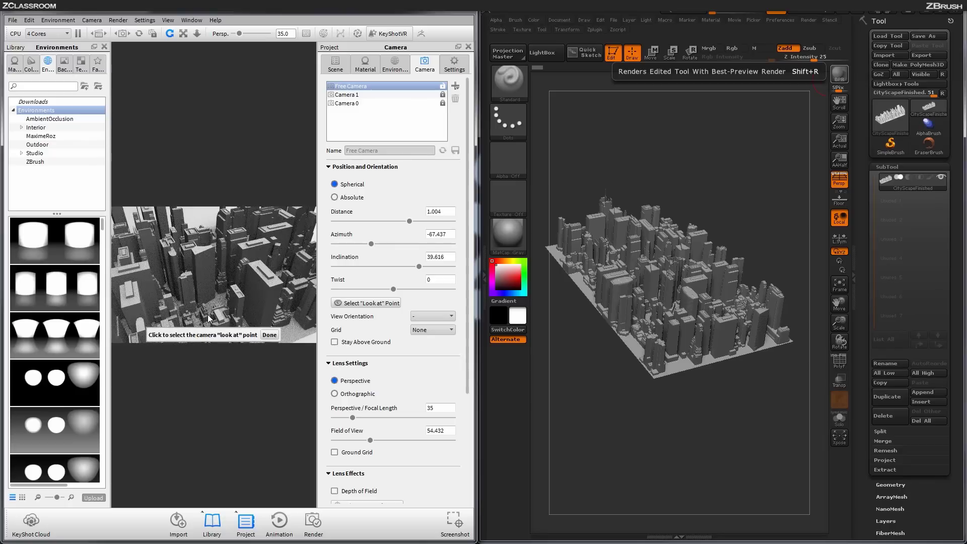
pyautogui.click(205, 320)
pyautogui.click(220, 302)
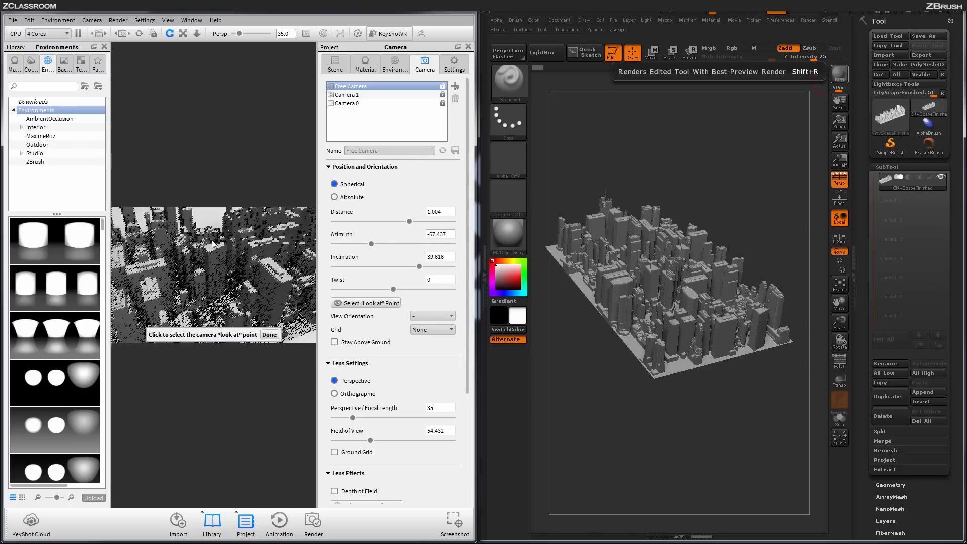
pyautogui.click(269, 335)
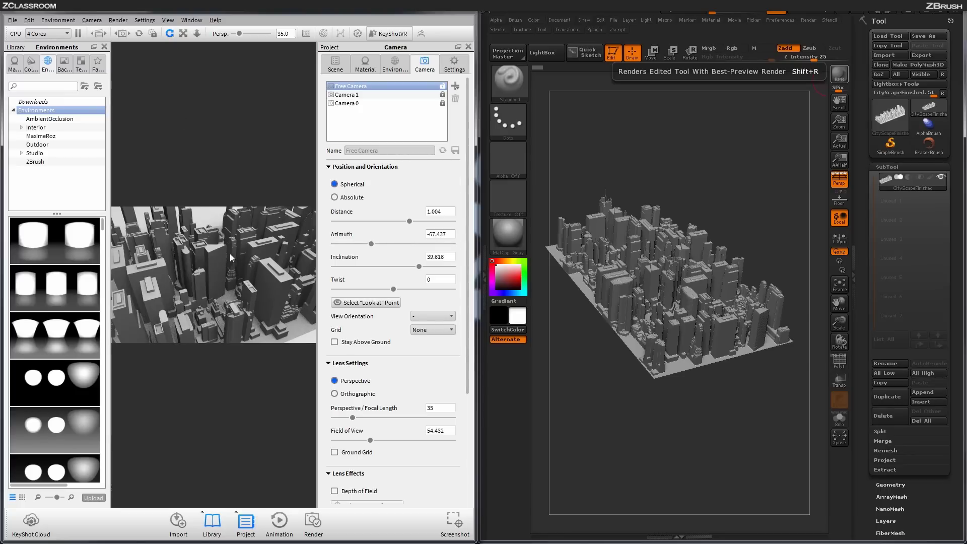
# - Raise the camera to a steeper, more distant view and set a new look-at point among the buildings
pyautogui.moveTo(253, 279); pyautogui.dragTo(210, 282)
pyautogui.scroll(-3, 211, 283)
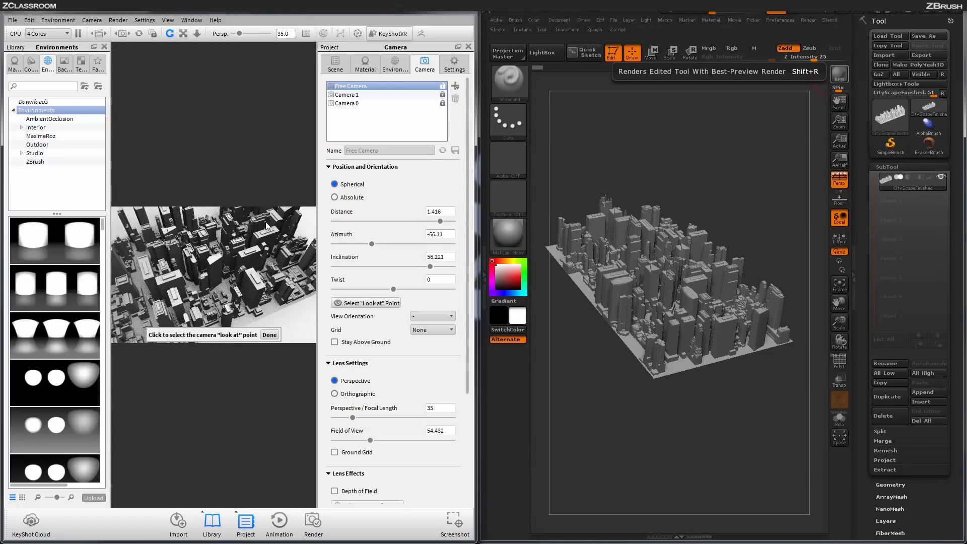
pyautogui.moveTo(258, 228); pyautogui.dragTo(260, 289)
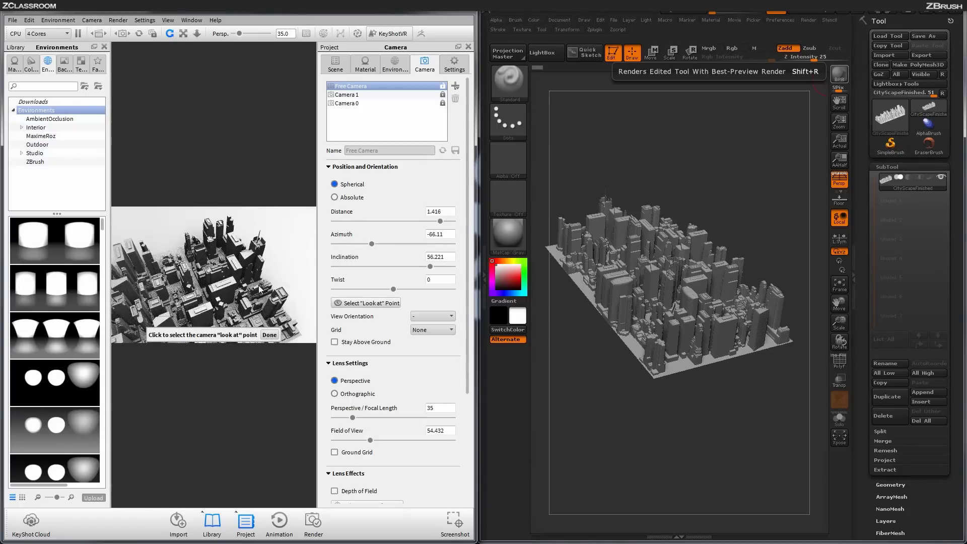
pyautogui.click(270, 335)
# - Lower the camera's inclination, set the look-at point near the front corner of the city, and hide the project settings
pyautogui.moveTo(252, 241); pyautogui.dragTo(193, 307)
pyautogui.scroll(-3, 192, 299)
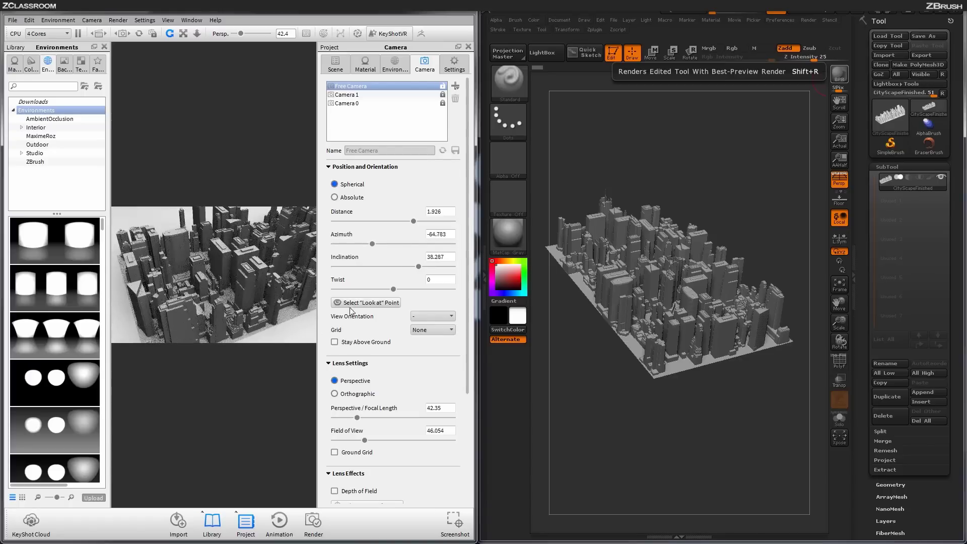
pyautogui.click(366, 303)
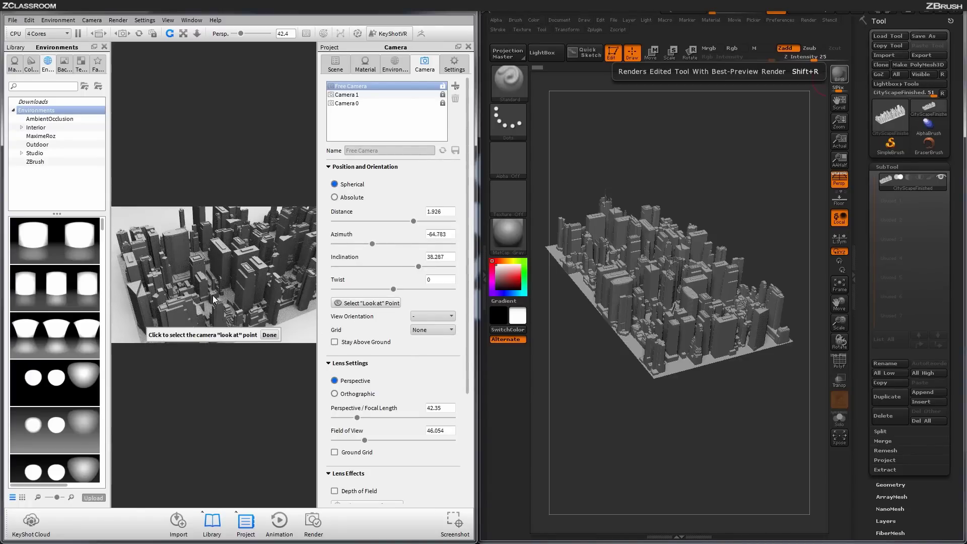
pyautogui.click(214, 299)
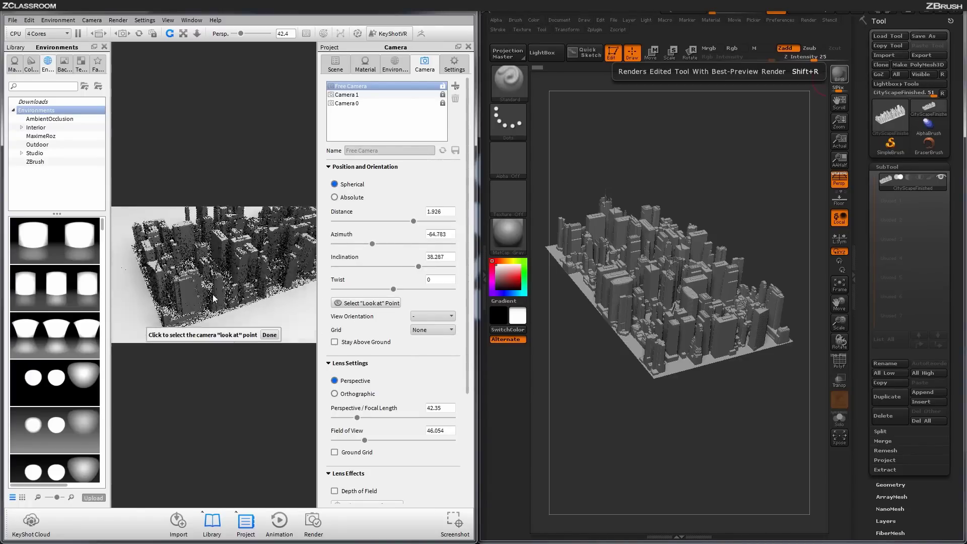
pyautogui.click(269, 335)
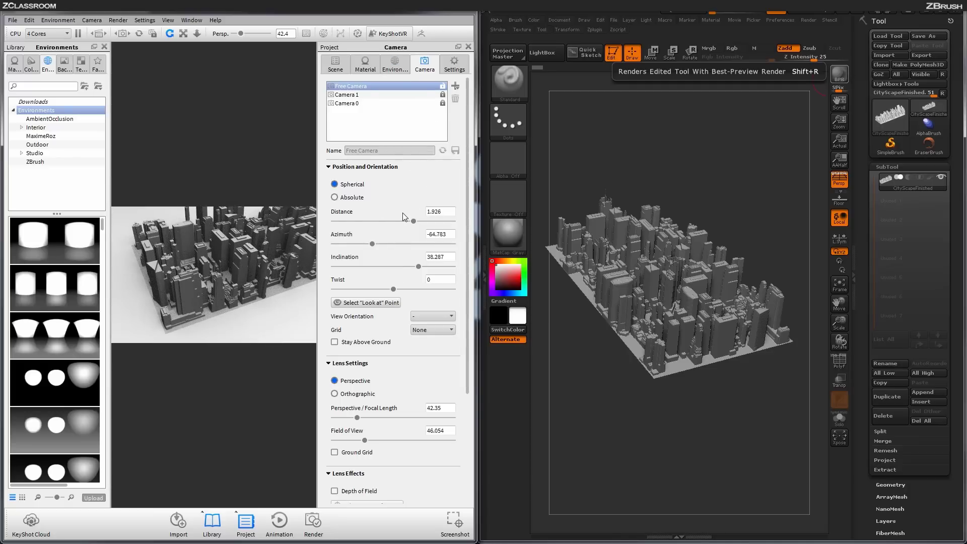
pyautogui.press('space')
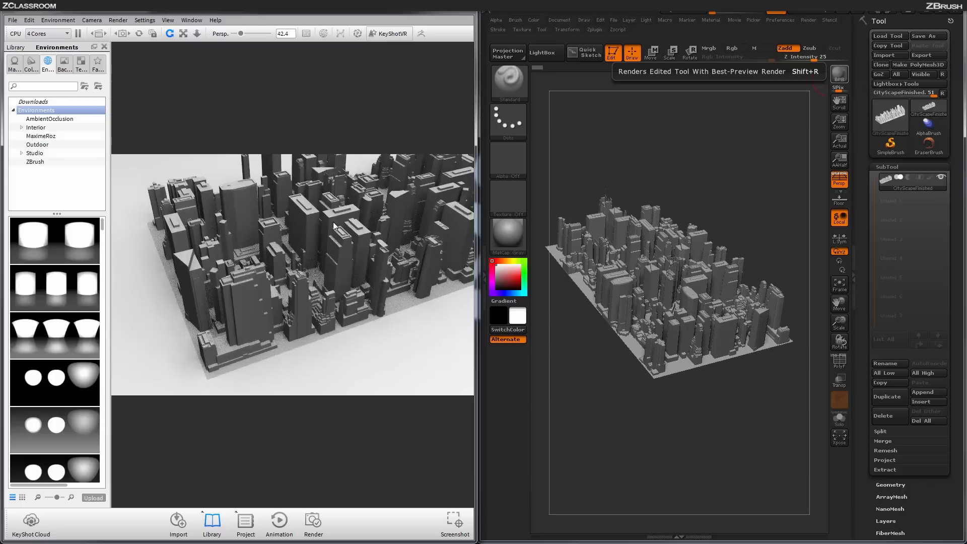
# - Bring the camera in close among the towers and set the perspective focal length to 35
pyautogui.moveTo(322, 253); pyautogui.dragTo(303, 266)
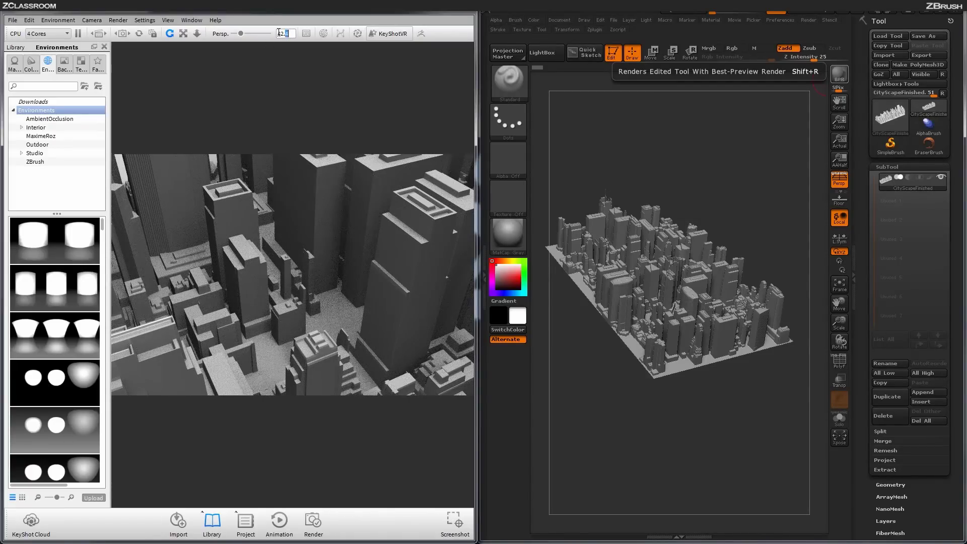
pyautogui.moveTo(291, 34); pyautogui.dragTo(271, 36)
pyautogui.write('35')
pyautogui.press('Return')
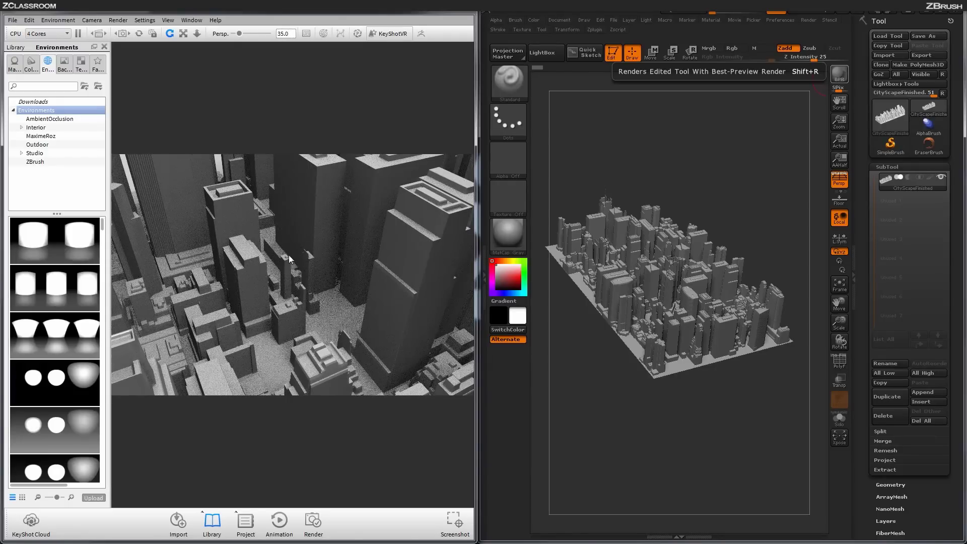
pyautogui.moveTo(279, 271); pyautogui.dragTo(317, 256)
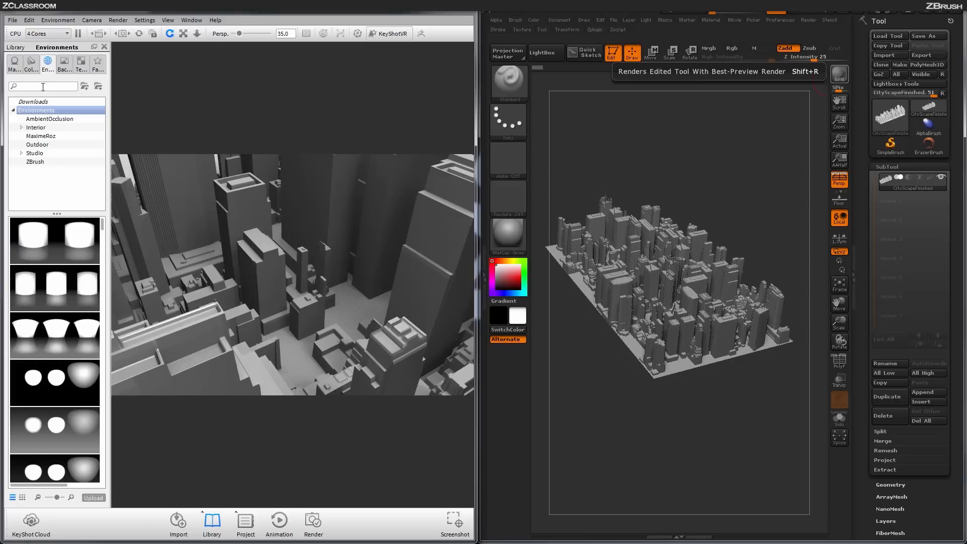
# - Find the ForestRoad environment in the library and apply it to the city scene
pyautogui.write('F')
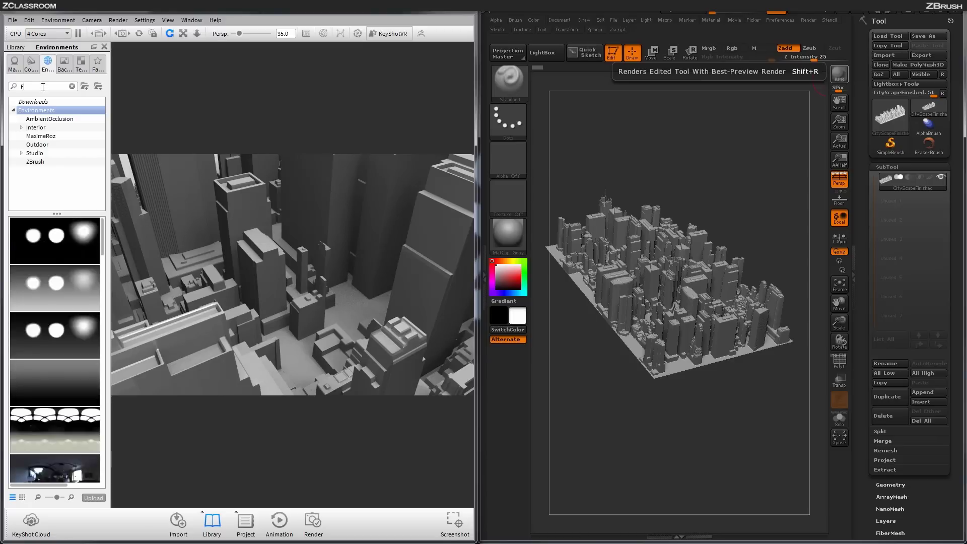
pyautogui.write('orestRoad')
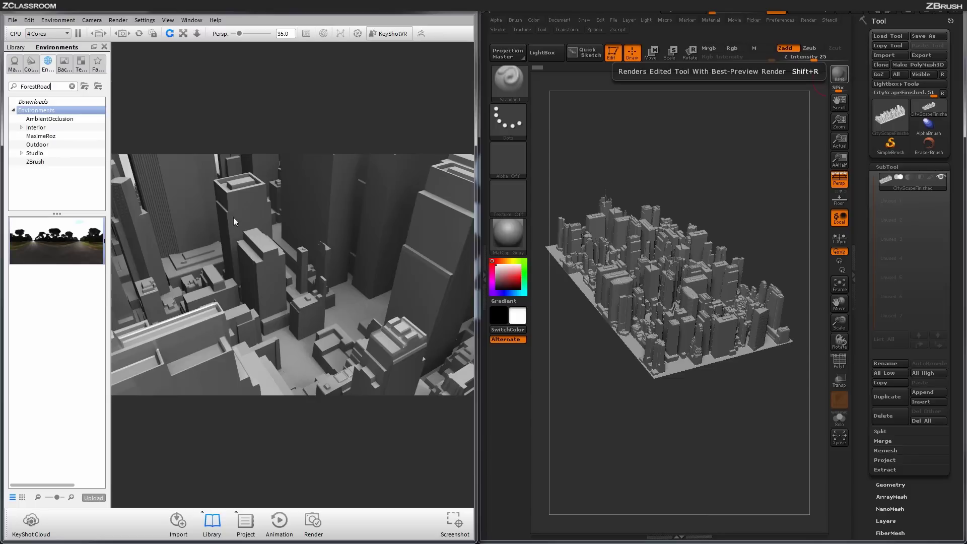
pyautogui.moveTo(52, 243); pyautogui.dragTo(309, 264)
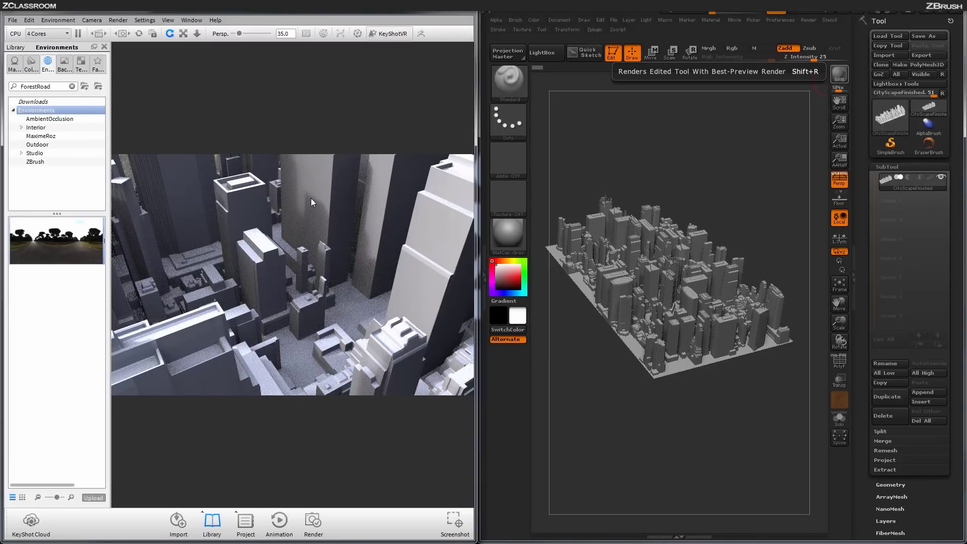
# - Rotate the ForestRoad lighting environment around the city to about 154 degrees
pyautogui.keyDown('ctrl'); pyautogui.moveTo(311, 201); pyautogui.dragTo(377, 251); pyautogui.keyUp('ctrl')
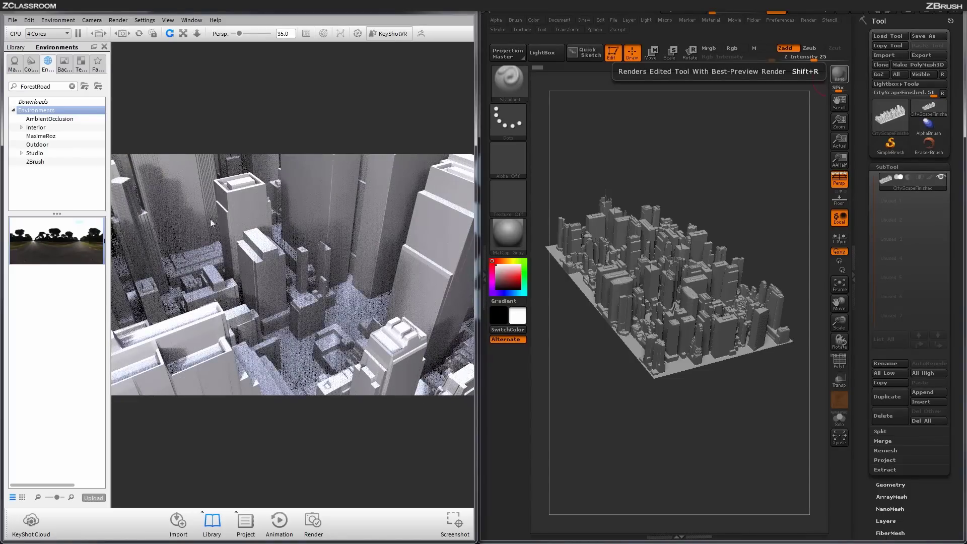
pyautogui.moveTo(210, 219)
pyautogui.keyDown('ctrl'); pyautogui.mouseDown()
pyautogui.moveTo(318, 224)
pyautogui.moveTo(225, 212)
pyautogui.mouseUp(); pyautogui.keyUp('ctrl')
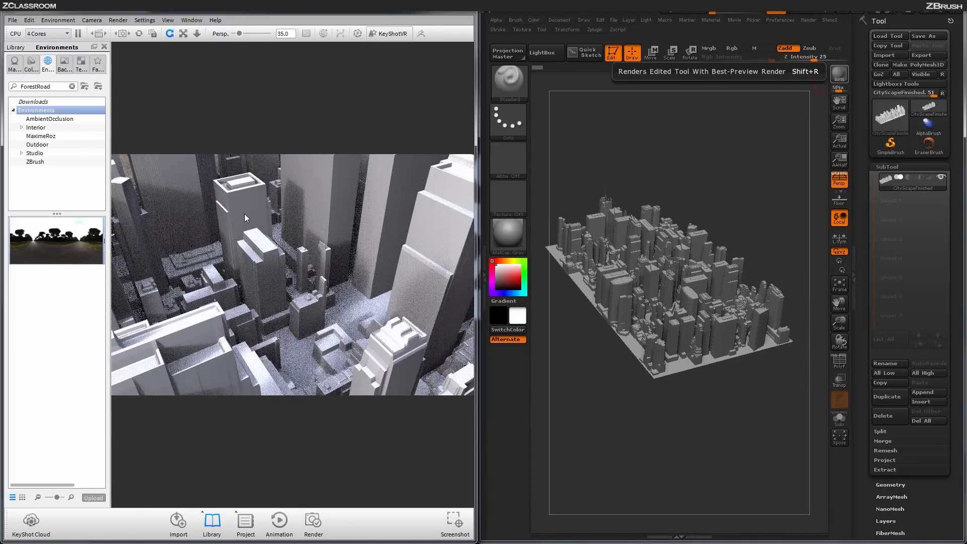
pyautogui.keyDown('ctrl'); pyautogui.moveTo(244, 217); pyautogui.dragTo(228, 224); pyautogui.keyUp('ctrl')
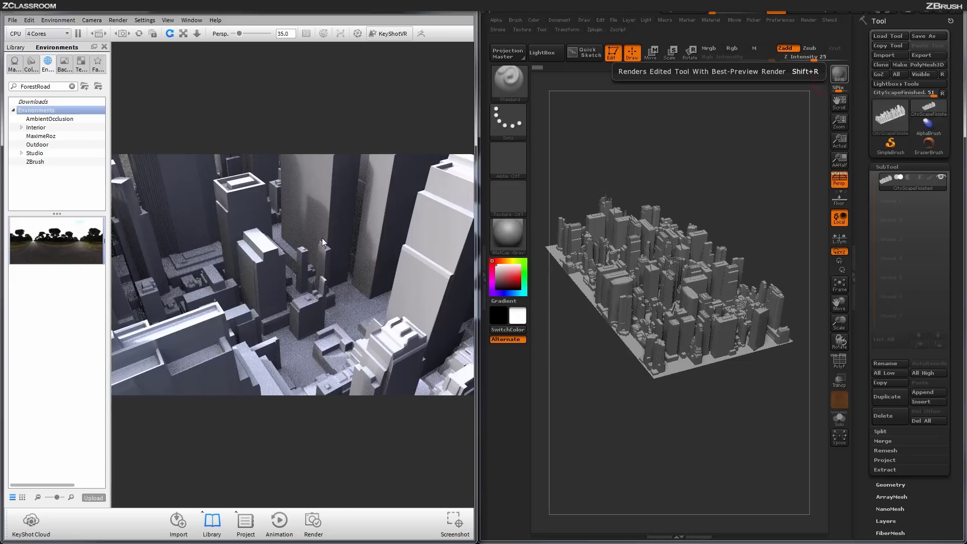
pyautogui.keyDown('ctrl'); pyautogui.moveTo(367, 231); pyautogui.dragTo(264, 206); pyautogui.keyUp('ctrl')
# - Save the current city view as a new camera in the project's camera settings and lock it
pyautogui.press('space')
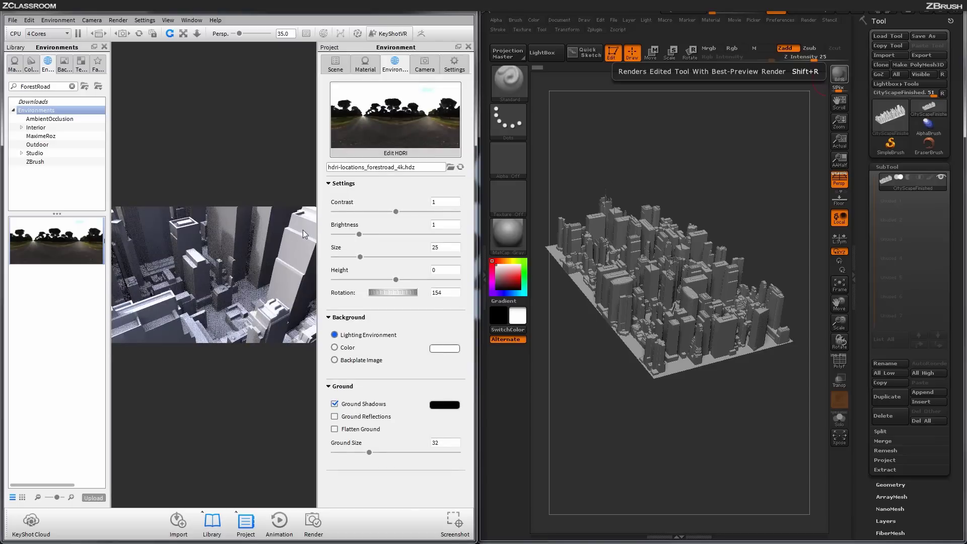
pyautogui.click(426, 66)
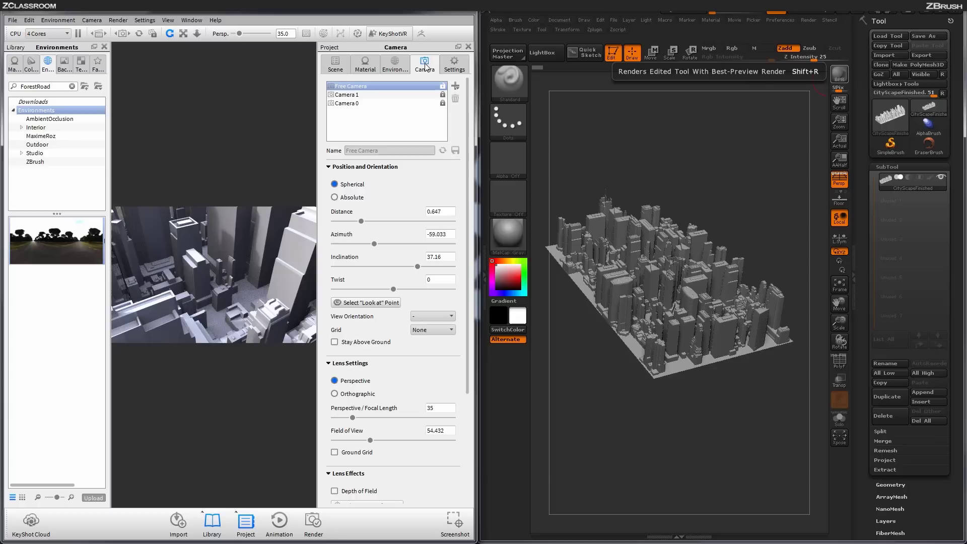
pyautogui.click(456, 86)
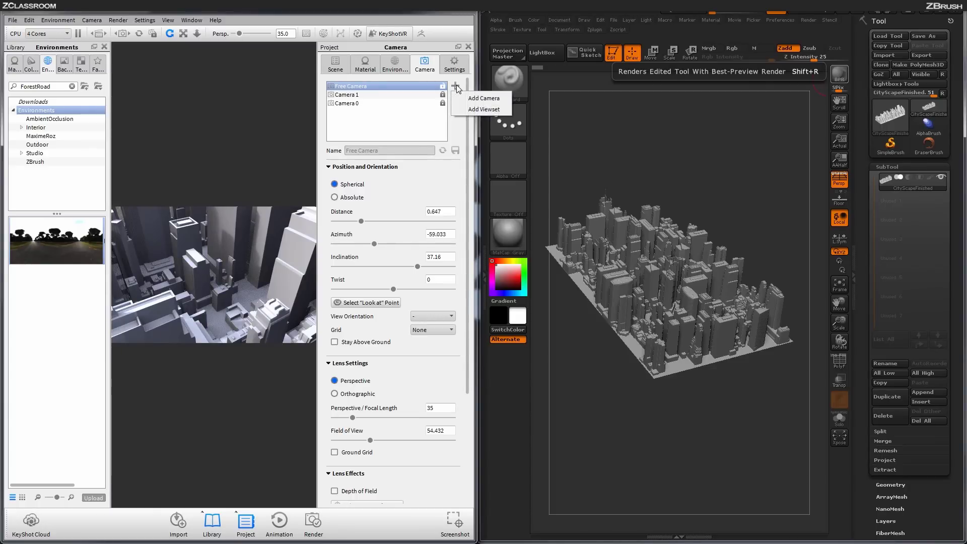
pyautogui.click(483, 98)
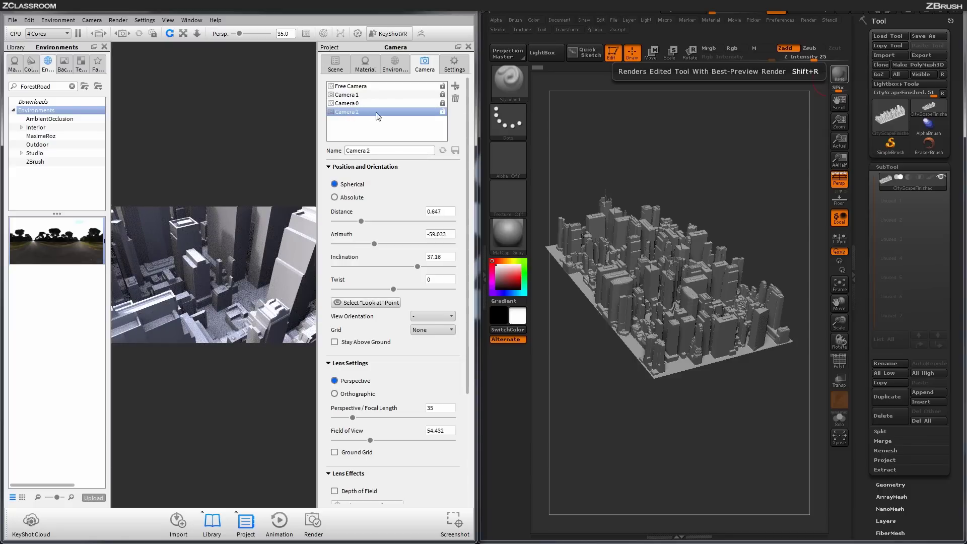
pyautogui.click(443, 113)
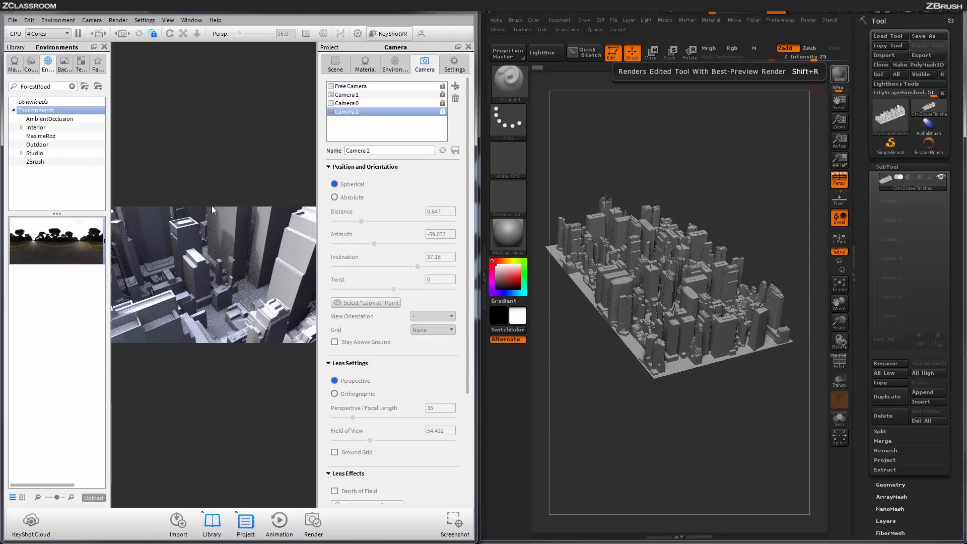
# - Orbit the Free Camera to an azimuth of about 4 and inclination of about 32.5, and save that view as another camera
pyautogui.click(362, 86)
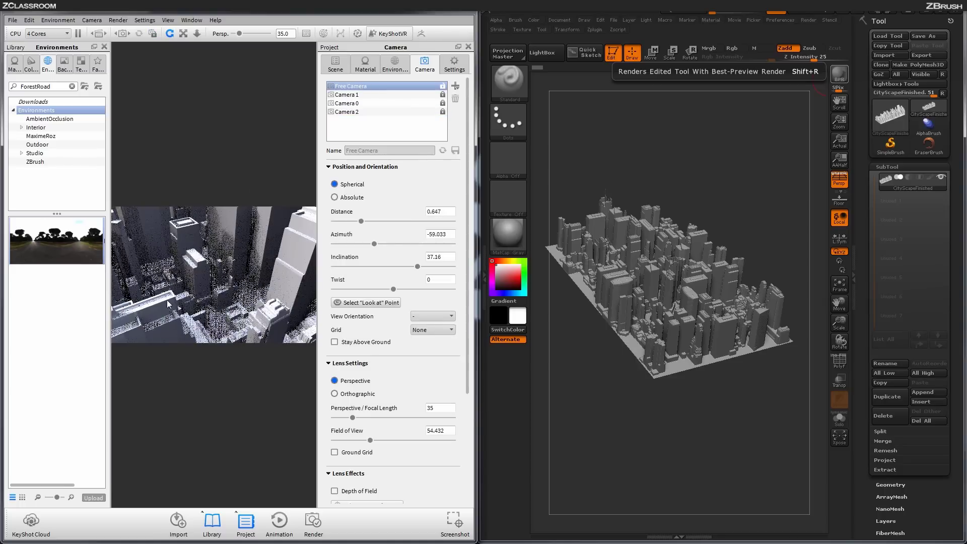
pyautogui.moveTo(215, 277); pyautogui.dragTo(275, 281)
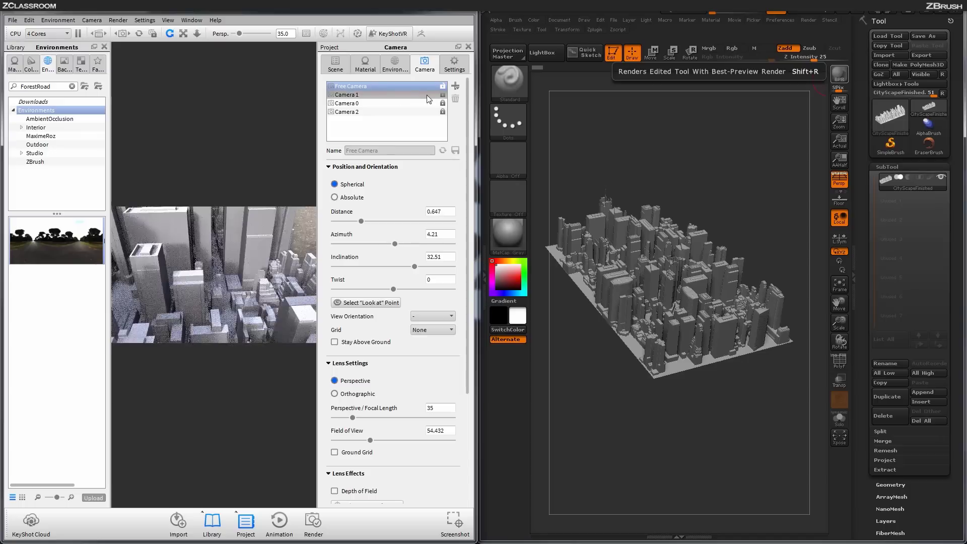
pyautogui.click(456, 86)
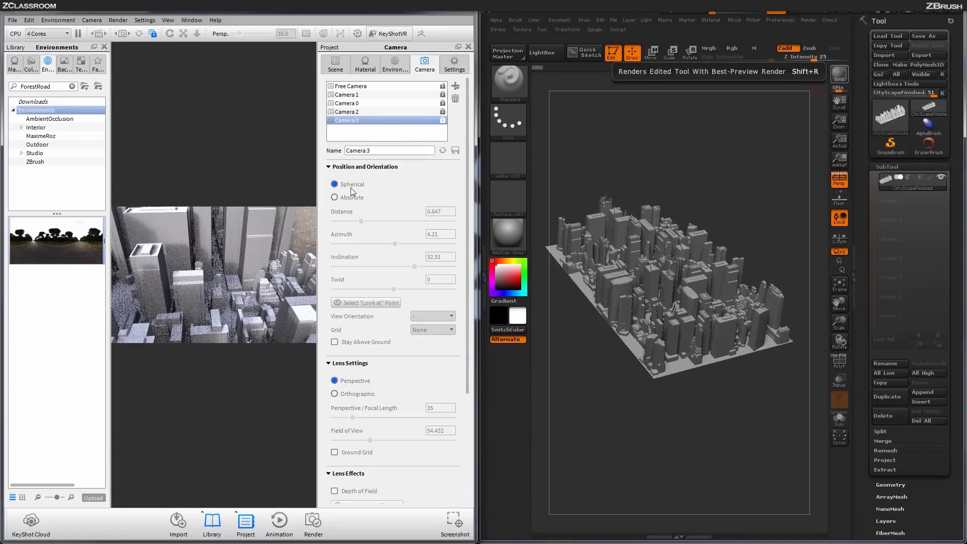
# - Switch back to Camera 2, test that its locked view resists orbiting, and hide the project settings
pyautogui.click(356, 113)
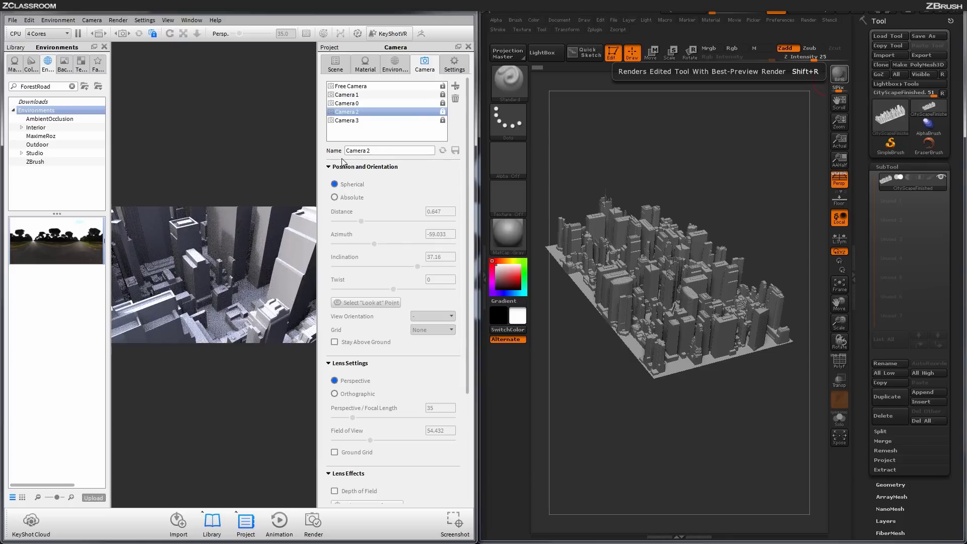
pyautogui.click(360, 113)
pyautogui.moveTo(219, 264); pyautogui.dragTo(147, 270)
pyautogui.press('space')
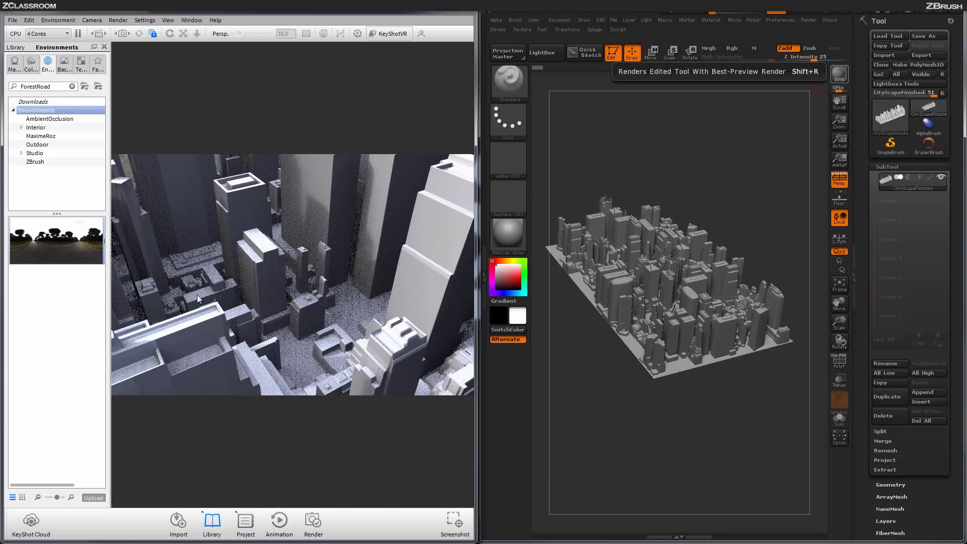
# - Apply the gray Hard Rough plastic material from the material library to the city model
pyautogui.click(15, 64)
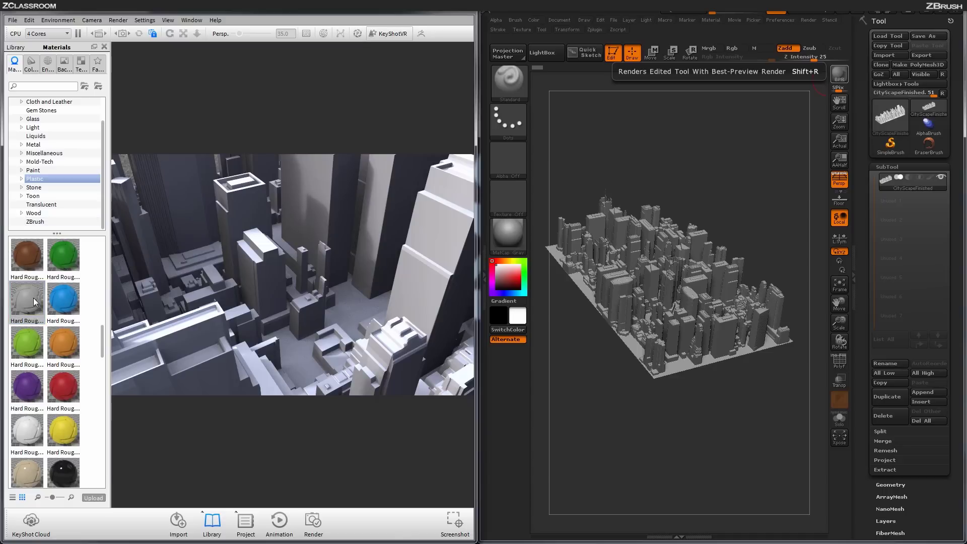
pyautogui.click(62, 346)
pyautogui.click(27, 309)
pyautogui.moveTo(24, 304); pyautogui.dragTo(272, 258)
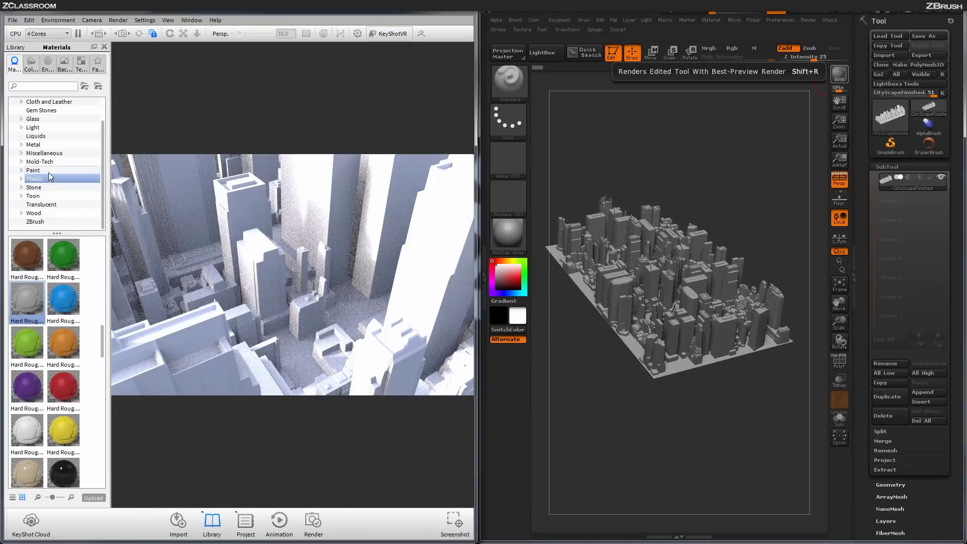
# - Apply a white Toon Outline material to the city model
pyautogui.click(51, 196)
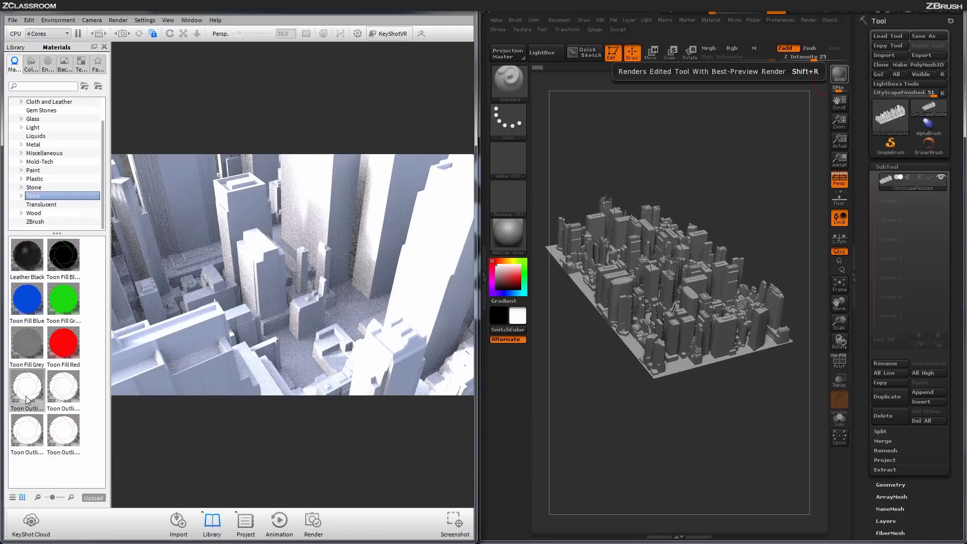
pyautogui.moveTo(26, 402); pyautogui.dragTo(293, 303)
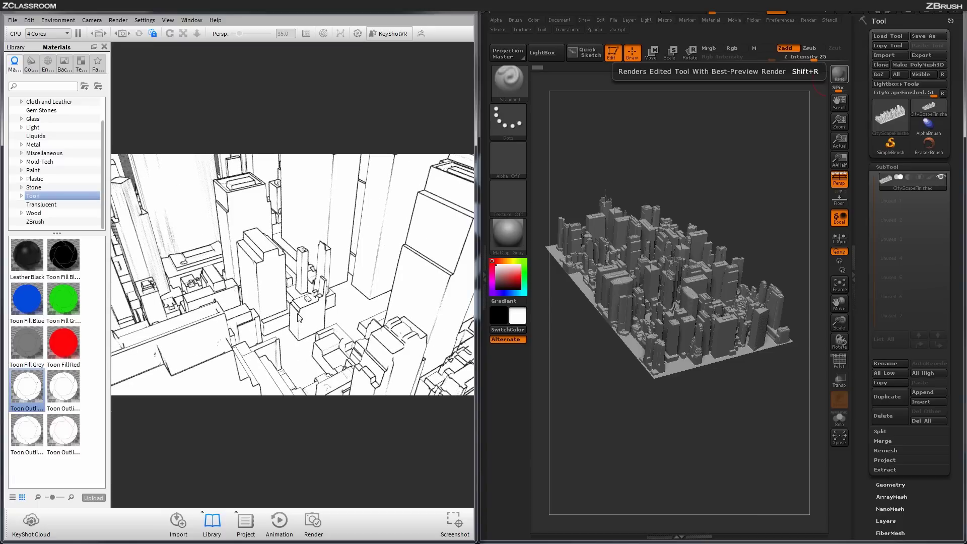
pyautogui.click(277, 280)
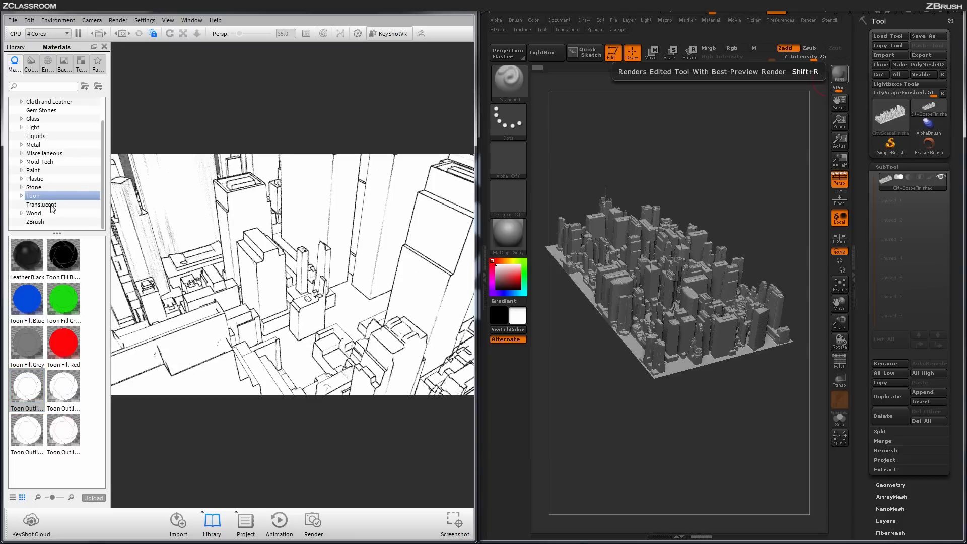
# - Find the Rubber material among the plastics and apply it to the city model
pyautogui.click(34, 179)
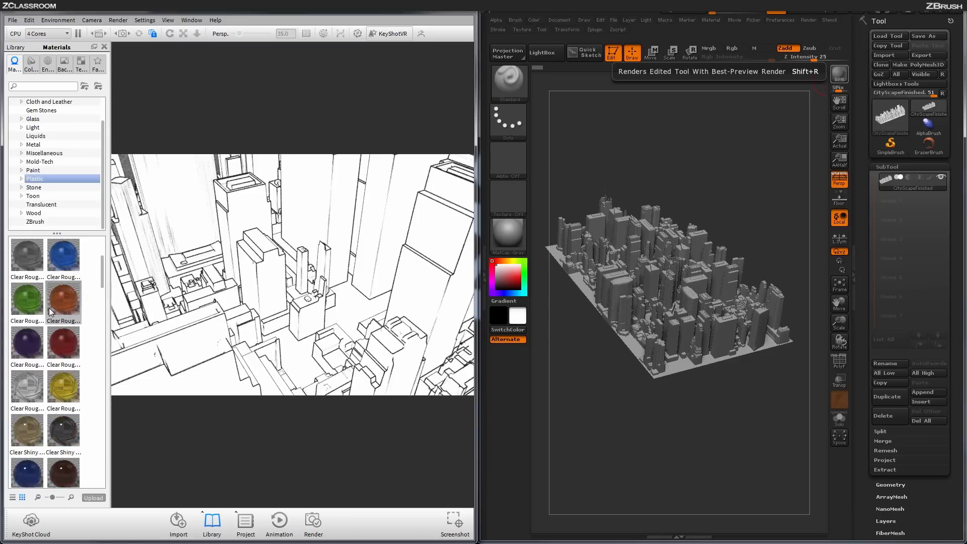
pyautogui.scroll(-5, 50, 313)
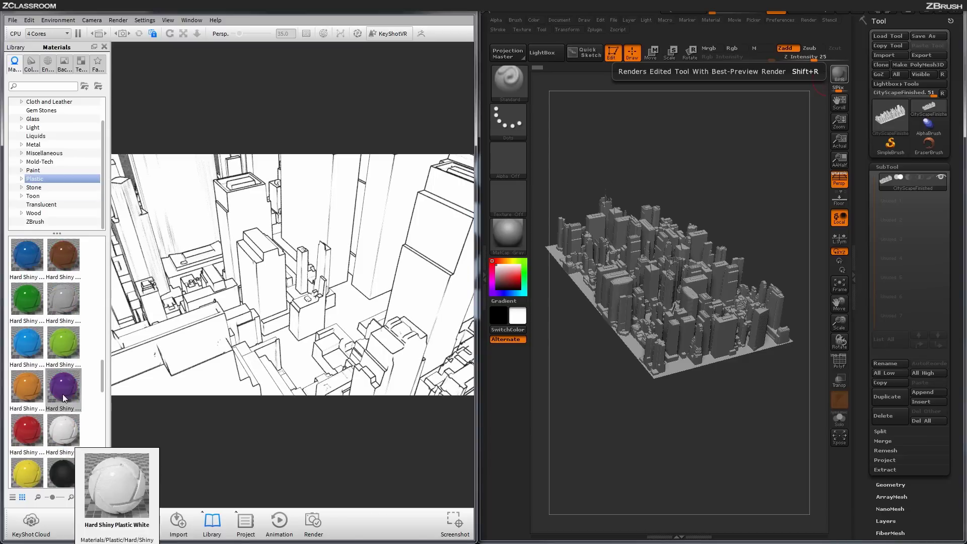
pyautogui.scroll(3, 63, 353)
pyautogui.scroll(-3, 43, 327)
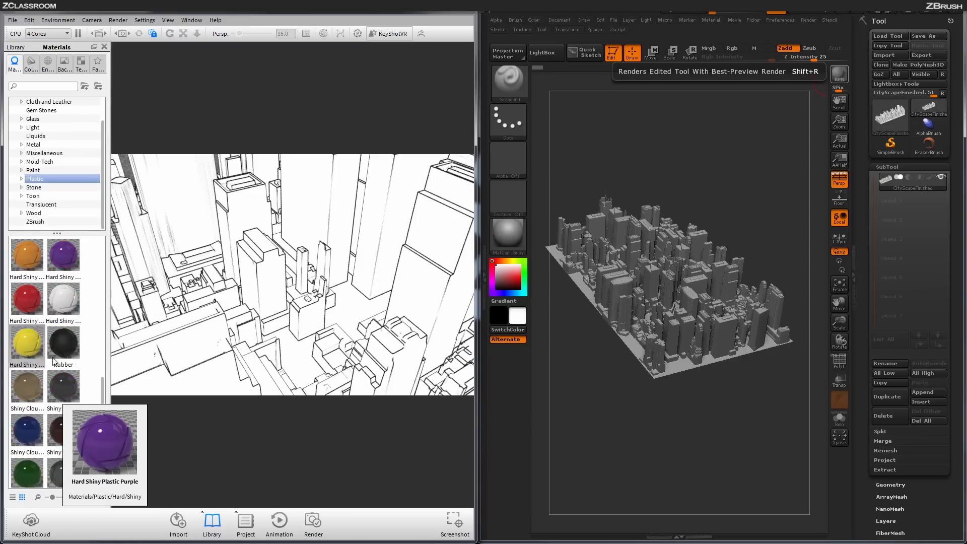
pyautogui.moveTo(65, 353); pyautogui.dragTo(264, 299)
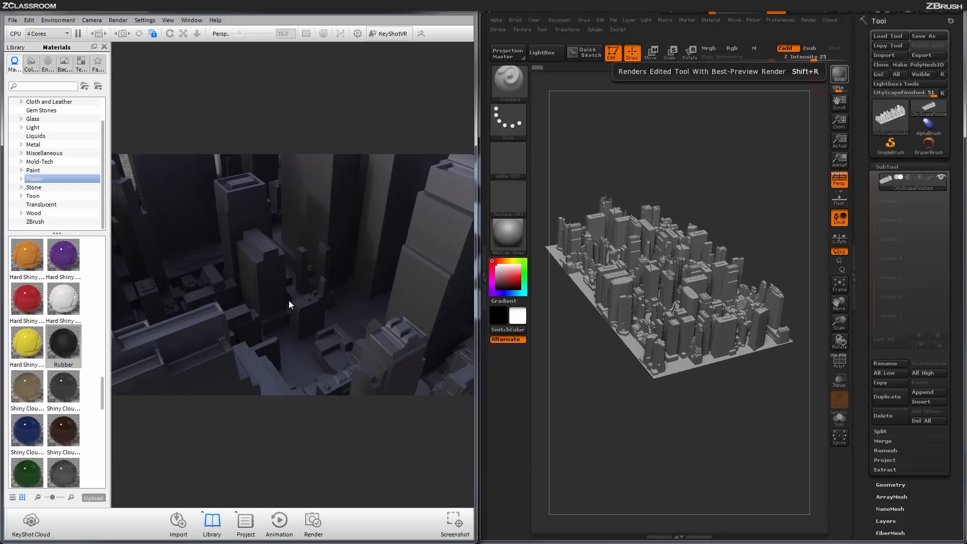
# - Open the render options, look over their sections, and set the still image output to PSD at 4320 x 2880
pyautogui.click(118, 20)
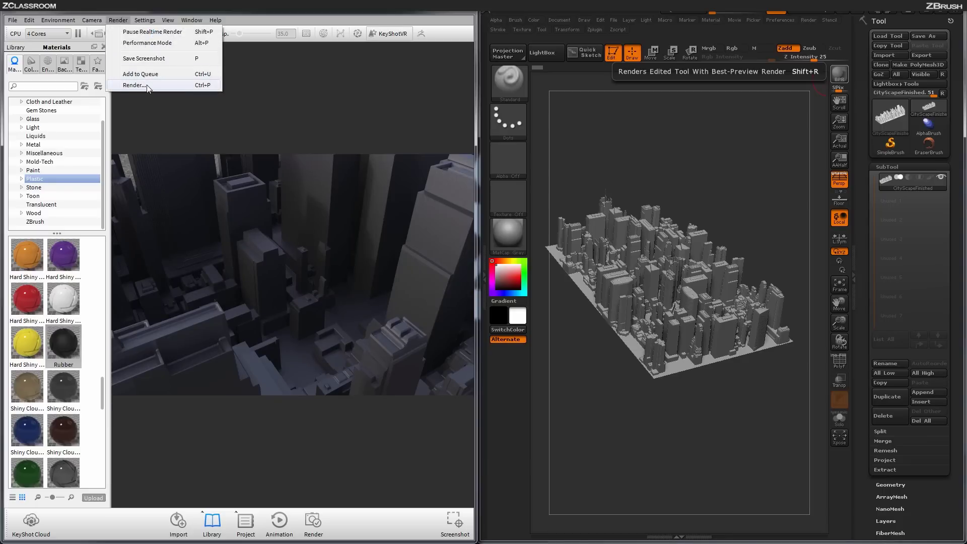
pyautogui.click(134, 85)
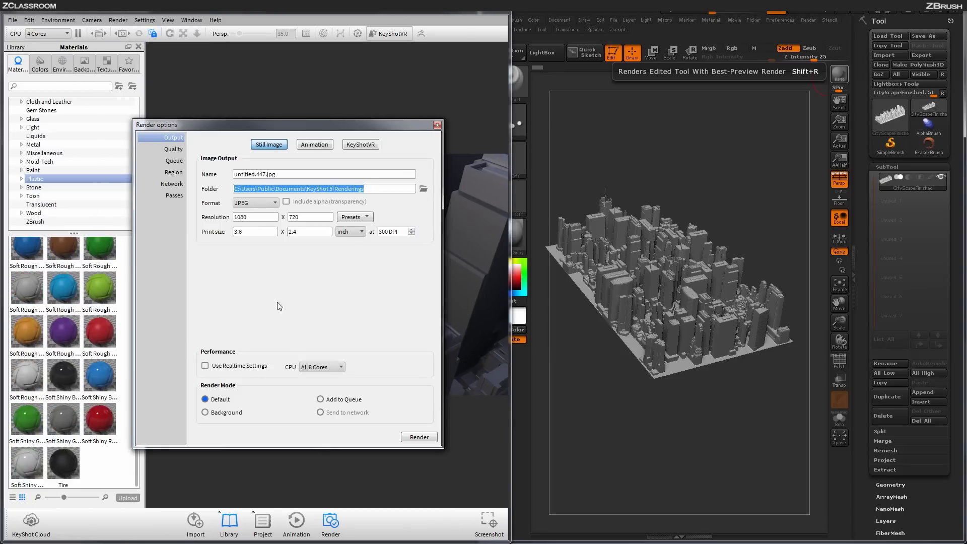
pyautogui.click(177, 151)
pyautogui.click(176, 172)
pyautogui.click(177, 161)
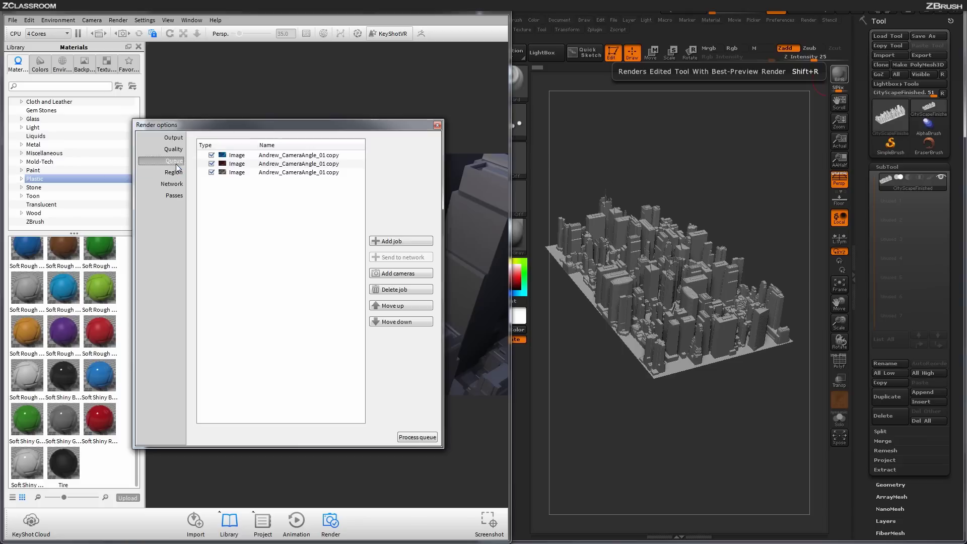
pyautogui.click(173, 150)
pyautogui.click(173, 138)
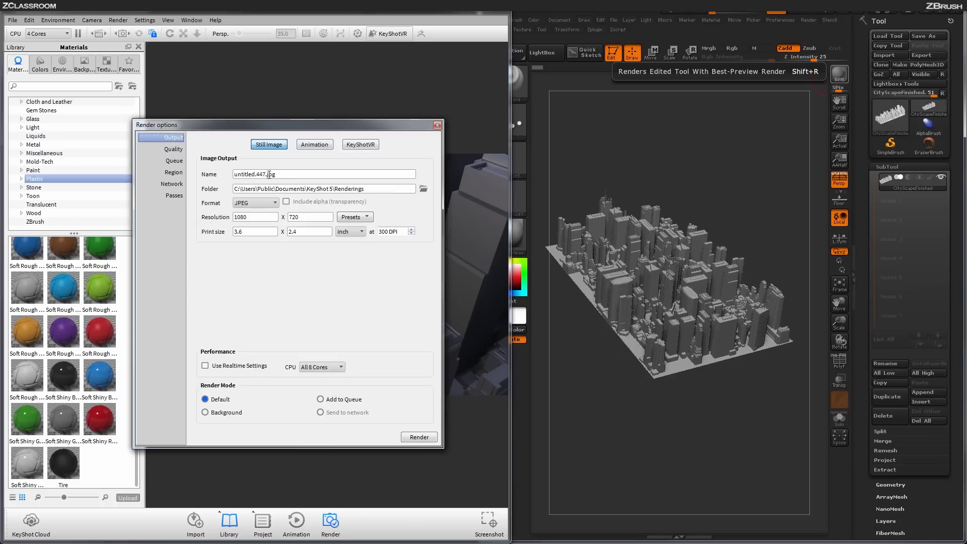
pyautogui.click(254, 203)
pyautogui.click(241, 252)
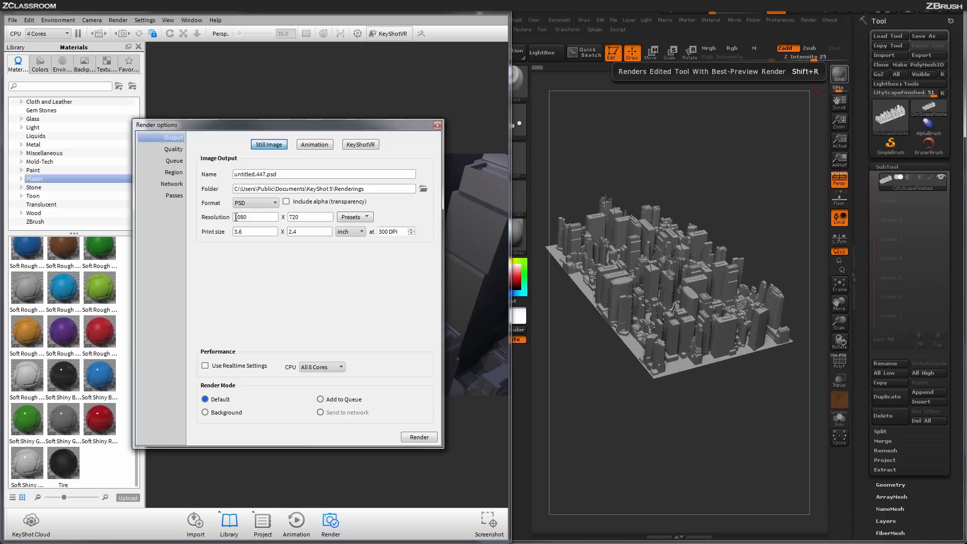
pyautogui.doubleClick(304, 218)
pyautogui.write('2880')
pyautogui.press('Return')
# - Compare the Maximum samples and Advanced control quality modes, and choose Maximum time for the render
pyautogui.click(181, 150)
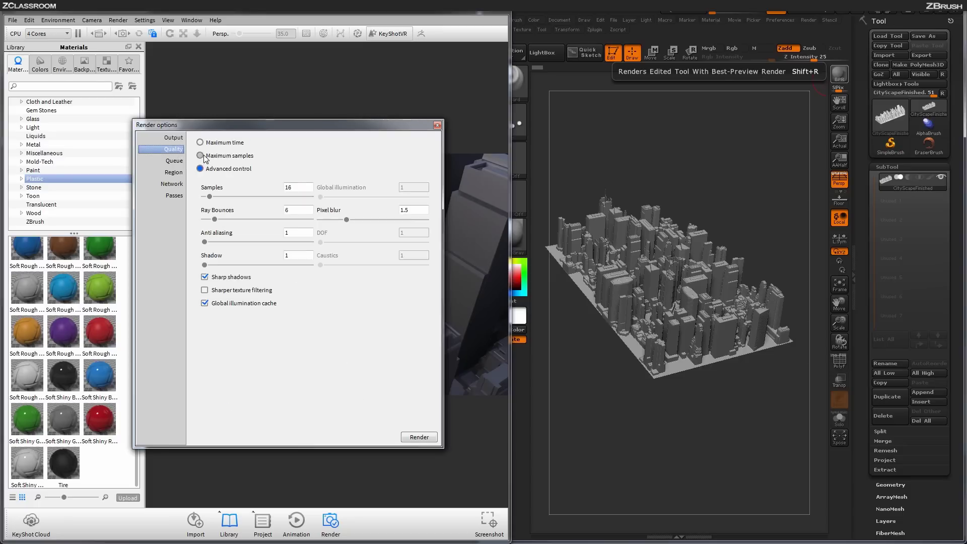
pyautogui.click(200, 142)
pyautogui.click(203, 187)
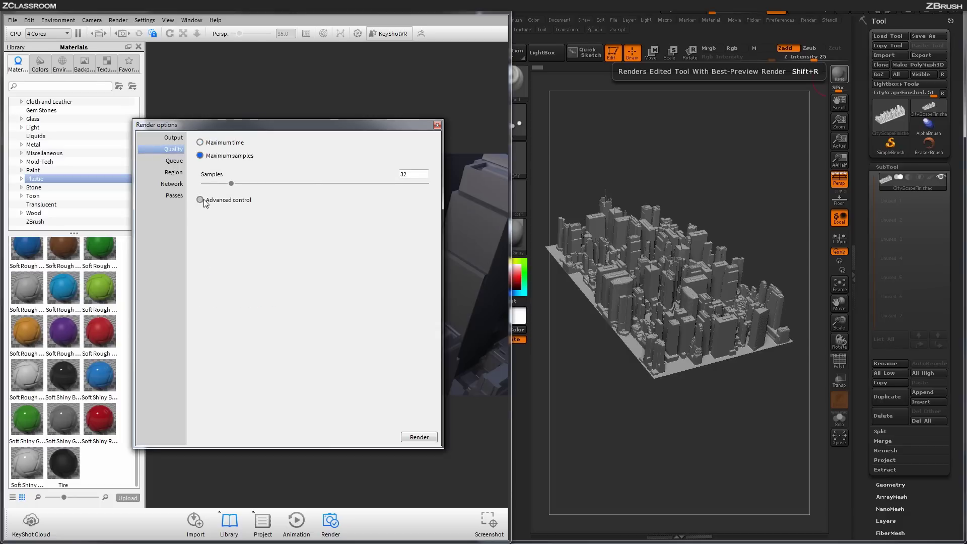
pyautogui.click(205, 200)
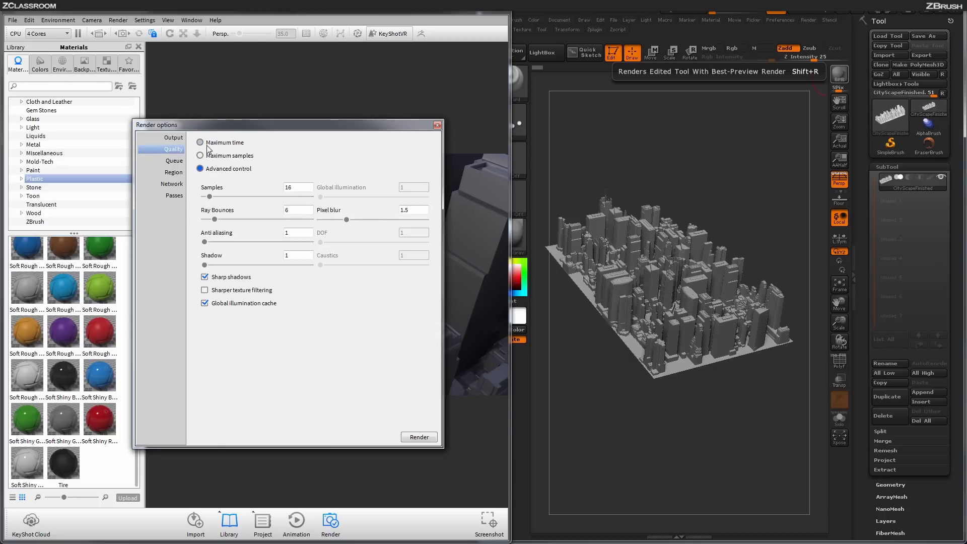
pyautogui.click(215, 144)
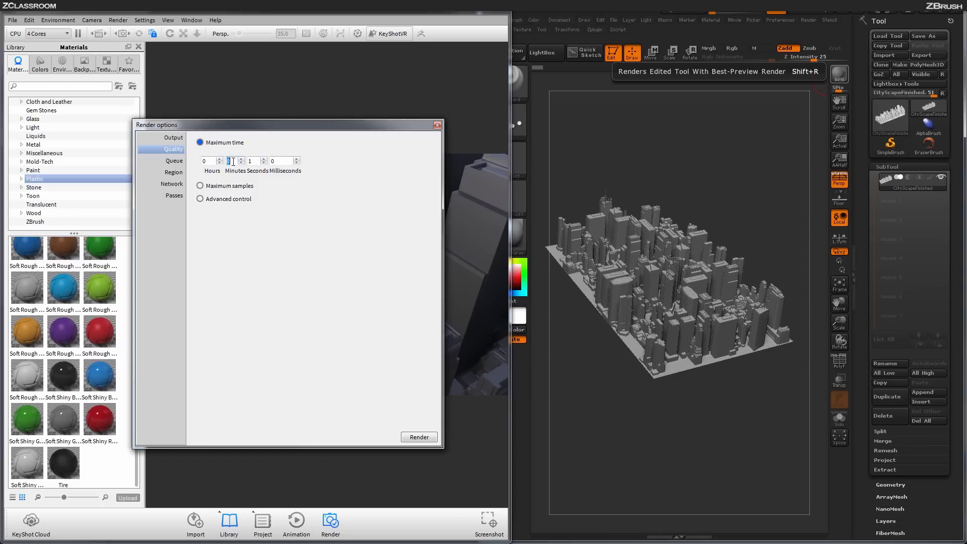
pyautogui.click(252, 161)
pyautogui.click(179, 150)
# - Recheck the render settings and add the current scene as a job to the render queue
pyautogui.click(177, 162)
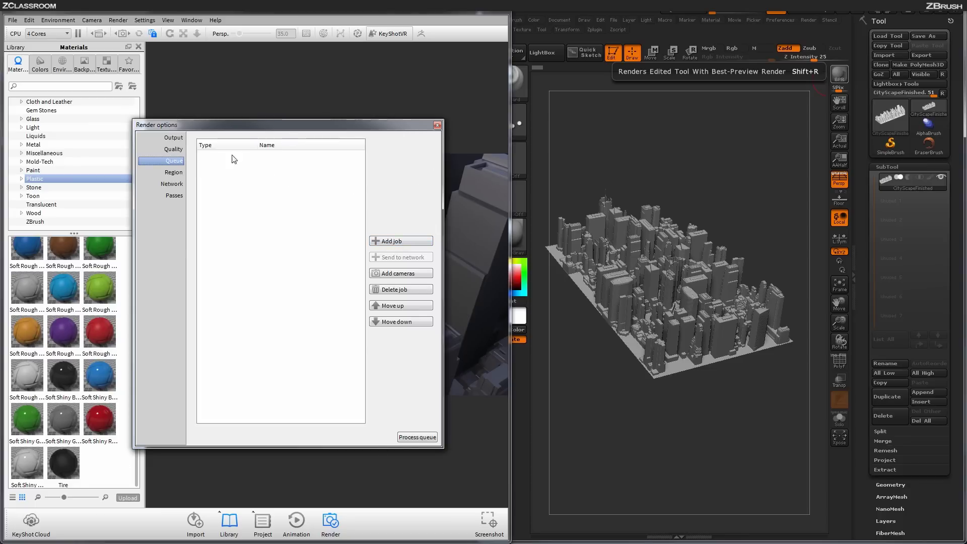
pyautogui.click(172, 150)
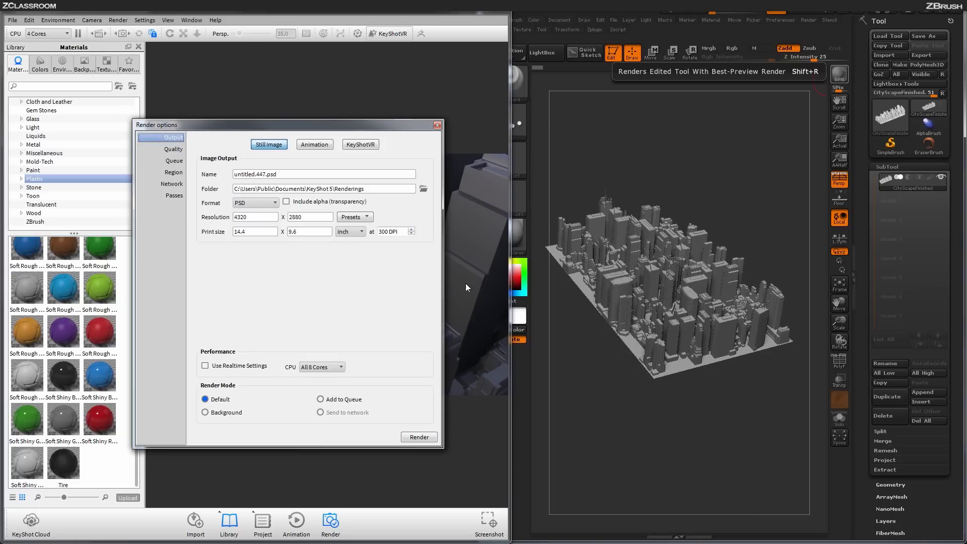
pyautogui.click(174, 161)
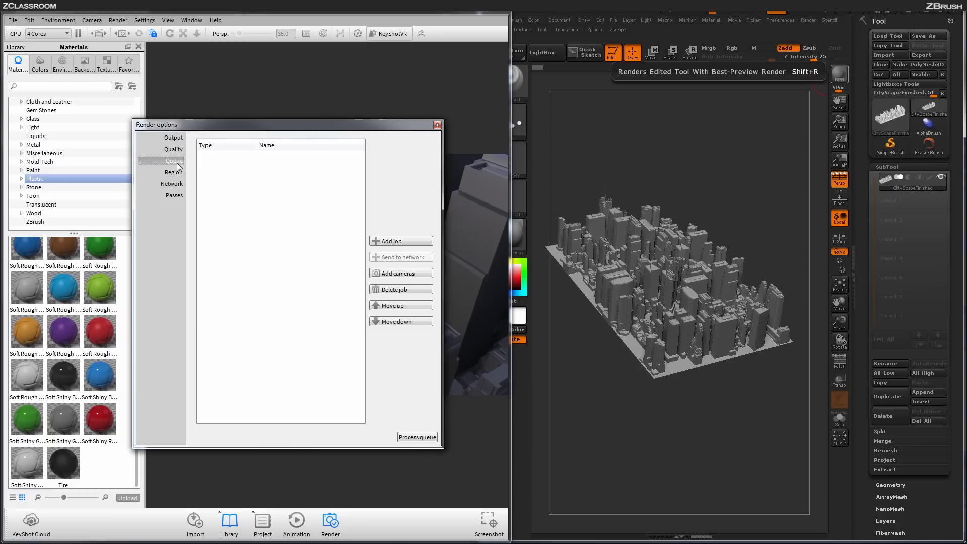
pyautogui.click(388, 243)
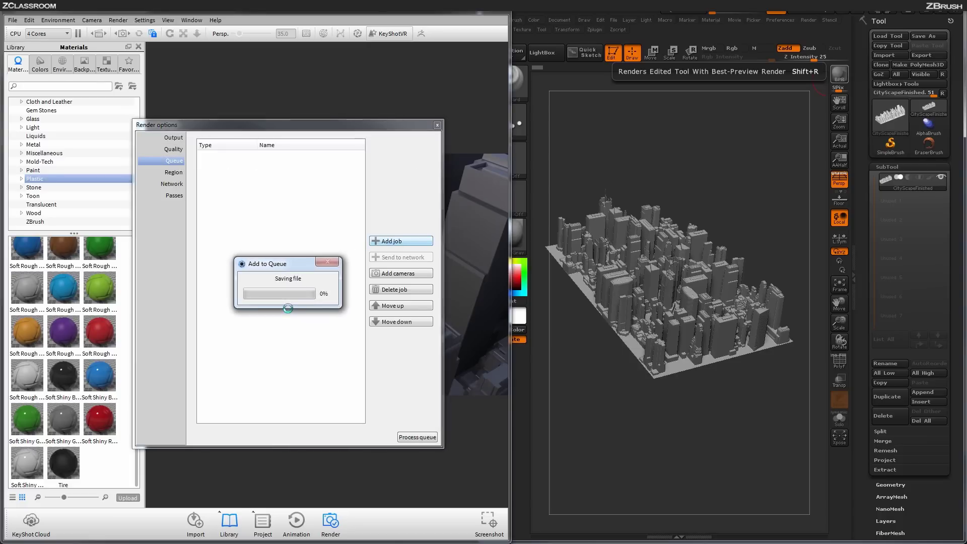
# - Close the render options and apply the first white Toon Outline material to the city model
pyautogui.moveTo(228, 160)
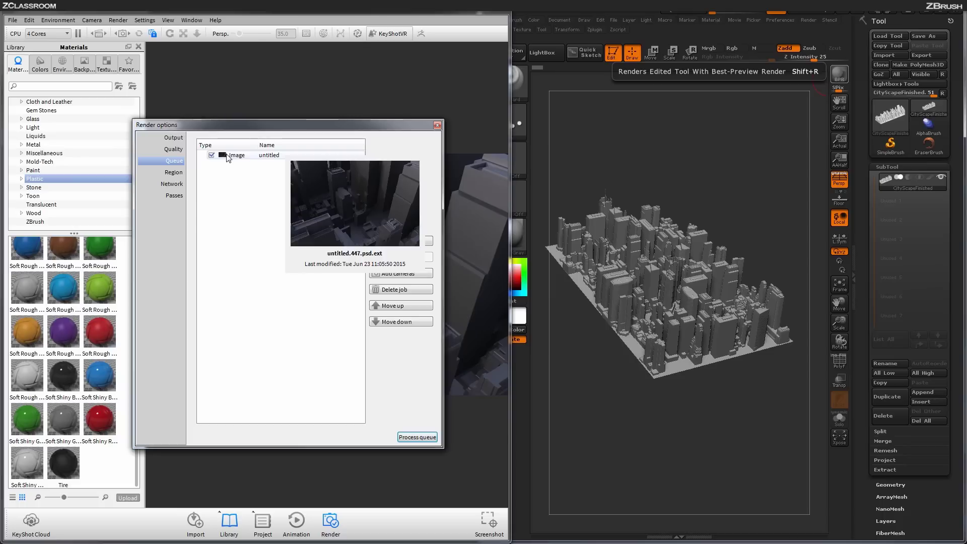
pyautogui.click(437, 125)
pyautogui.click(33, 196)
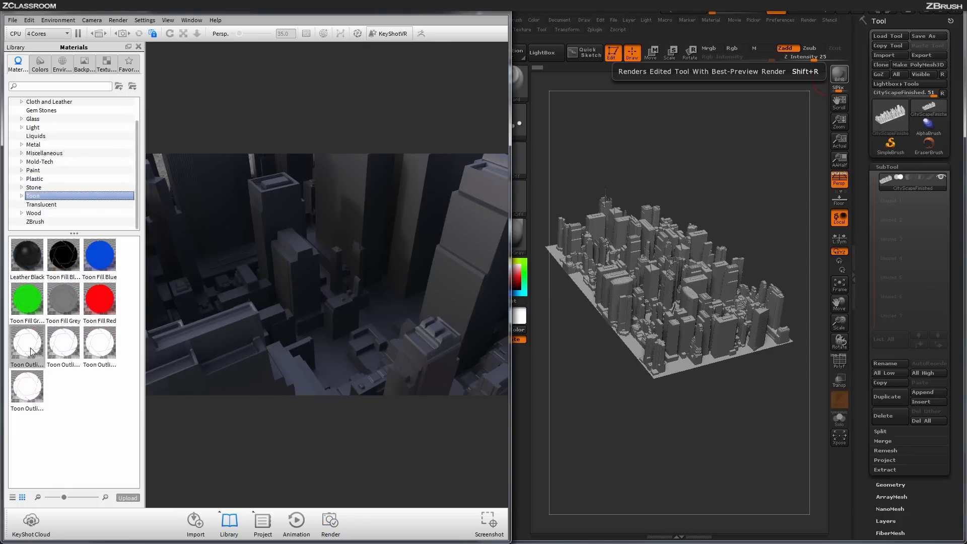
pyautogui.moveTo(31, 349)
pyautogui.moveTo(32, 350); pyautogui.dragTo(310, 272)
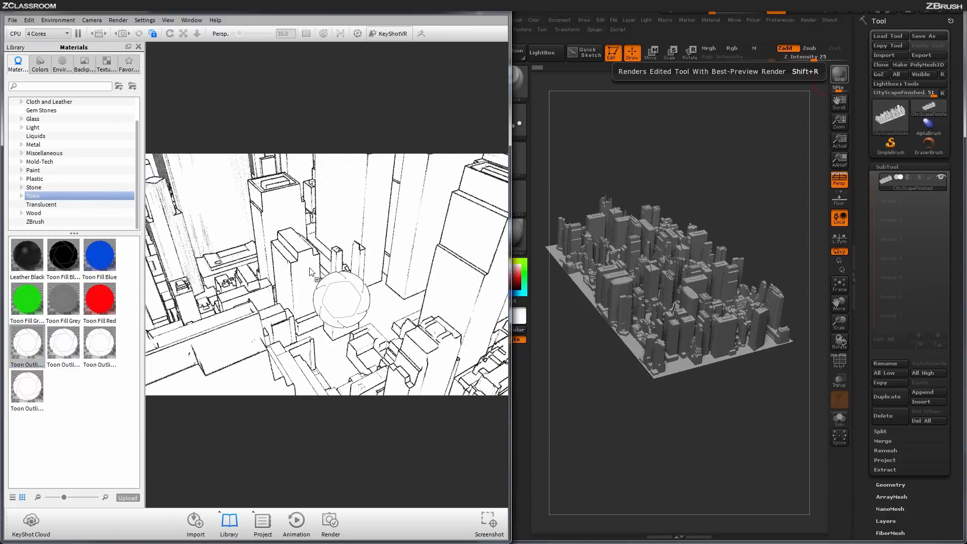
# - Reopen the render options, review the output settings, and set the maximum render time to 10 minutes
pyautogui.click(125, 19)
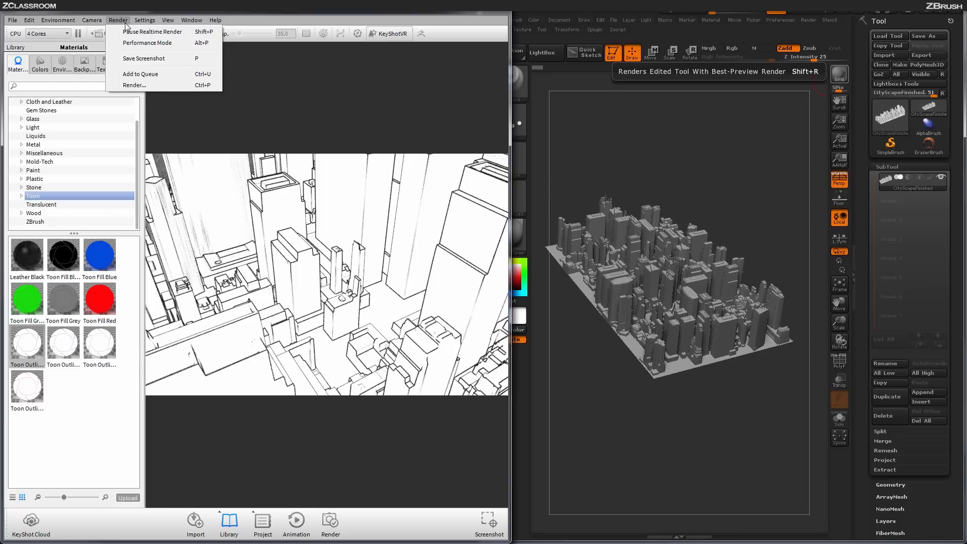
pyautogui.click(146, 85)
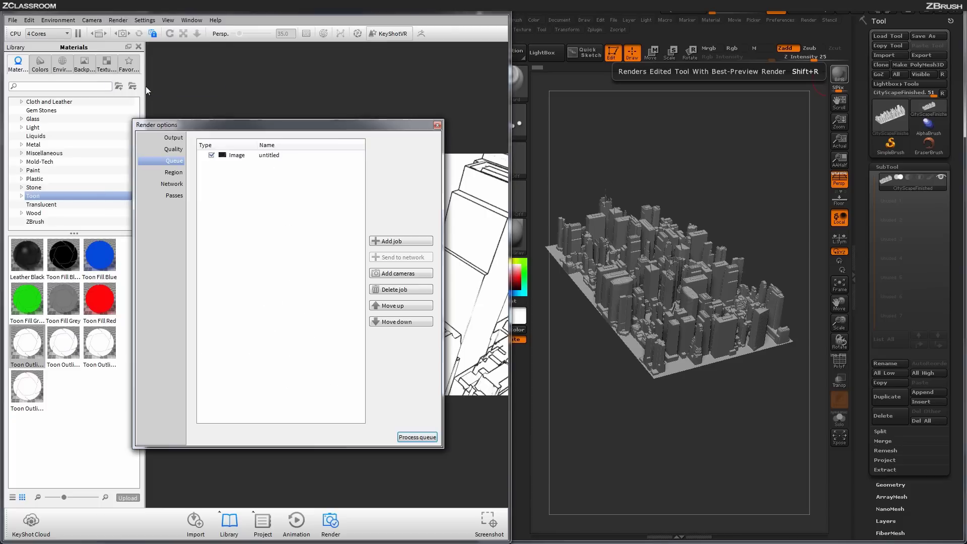
pyautogui.click(175, 150)
pyautogui.click(173, 138)
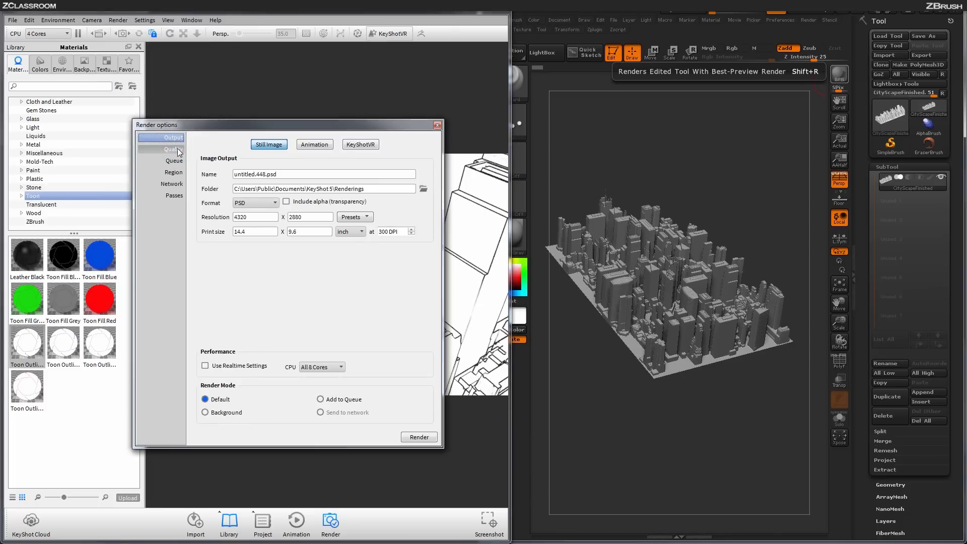
pyautogui.click(178, 151)
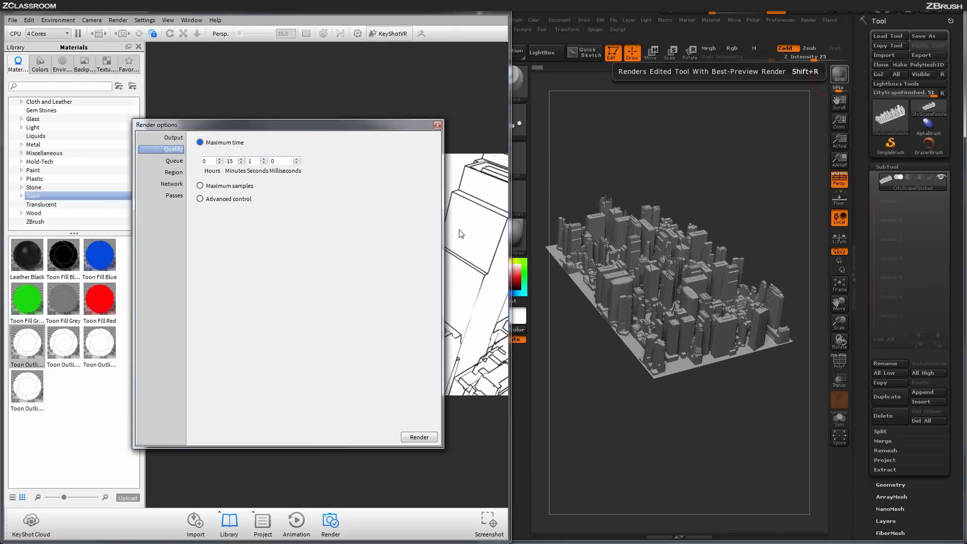
pyautogui.doubleClick(233, 160)
pyautogui.write('10')
# - Recheck the output settings, add the toon outline scene as a job to the render queue, and close the render options
pyautogui.click(173, 138)
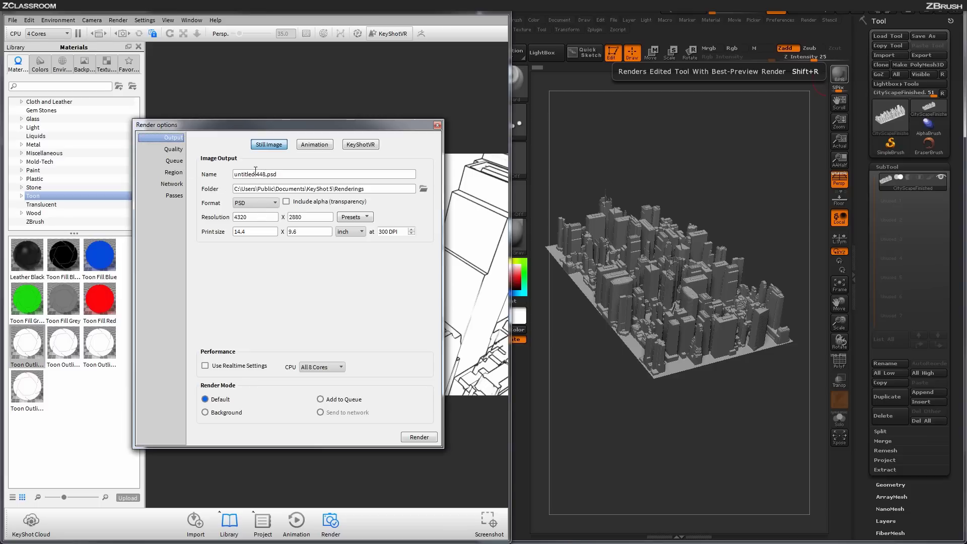
pyautogui.click(170, 161)
pyautogui.click(398, 241)
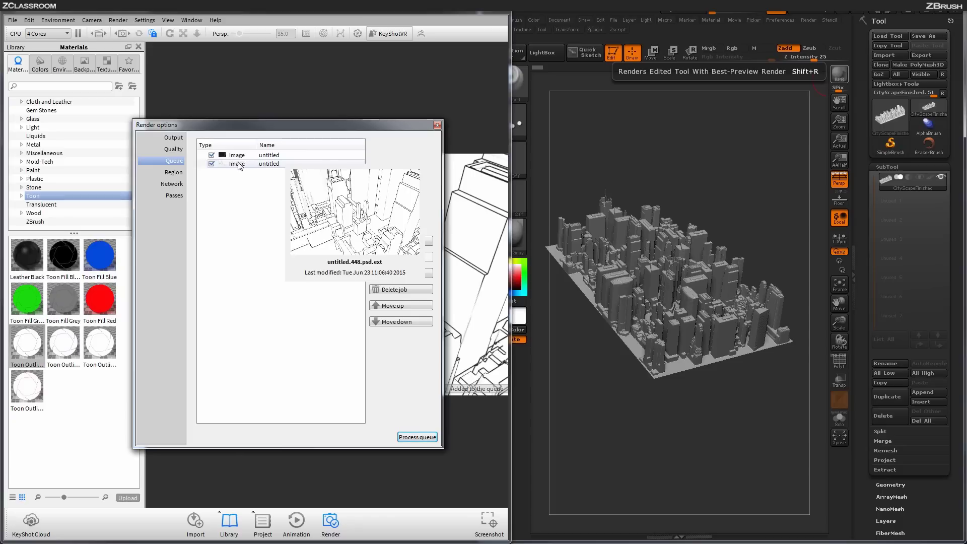
pyautogui.moveTo(235, 159)
pyautogui.click(438, 125)
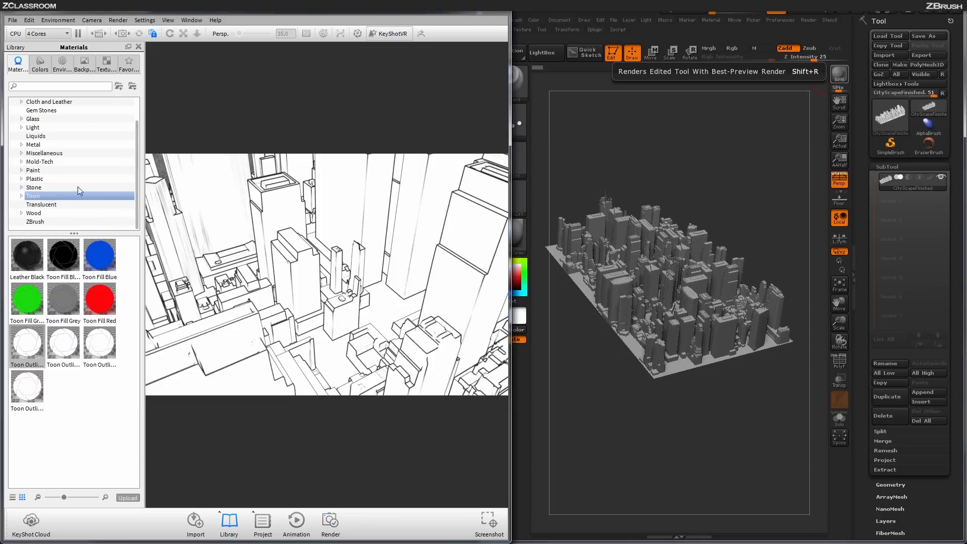
# - Find the grey Hard Rough plastic among the plastics and apply it to the city model
pyautogui.click(51, 179)
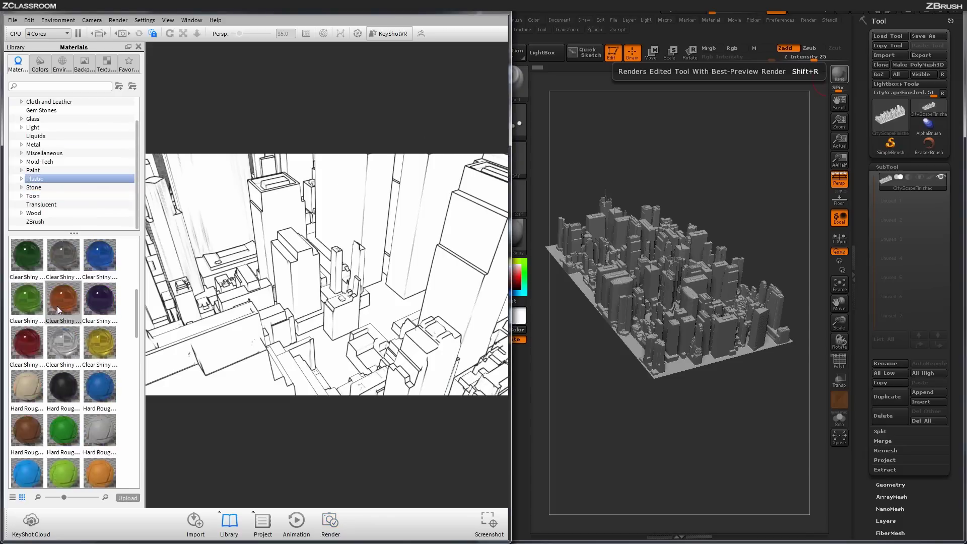
pyautogui.scroll(-5, 57, 306)
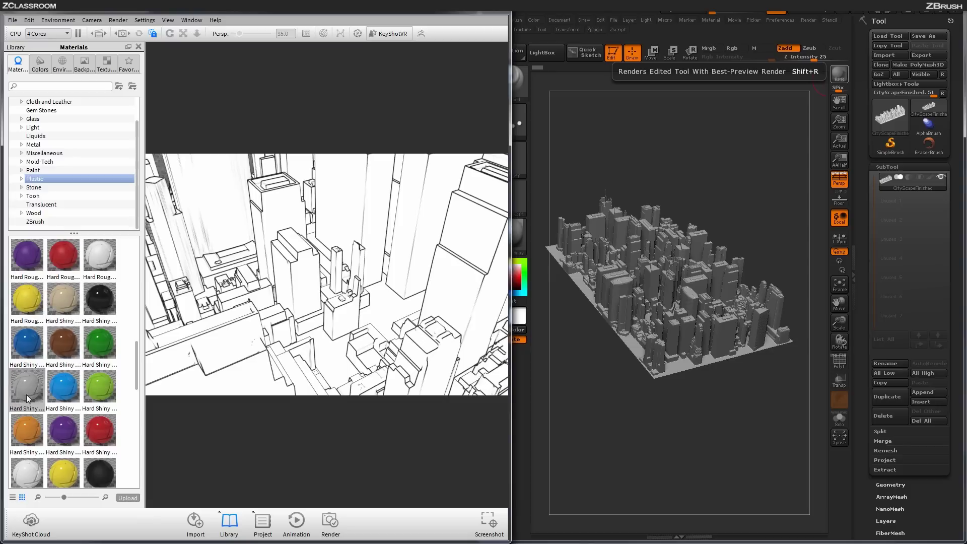
pyautogui.scroll(-3, 26, 395)
pyautogui.moveTo(137, 383); pyautogui.dragTo(139, 339)
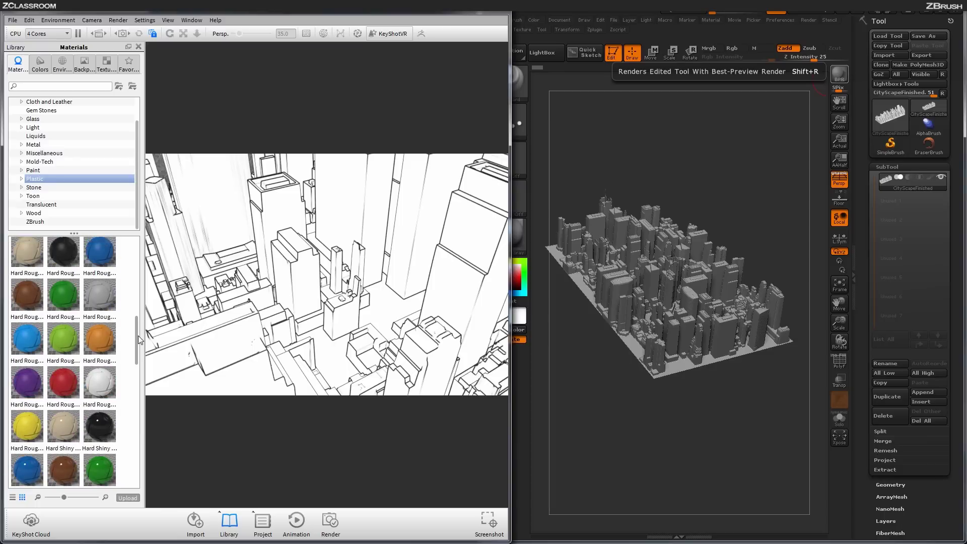
pyautogui.moveTo(94, 297); pyautogui.dragTo(340, 316)
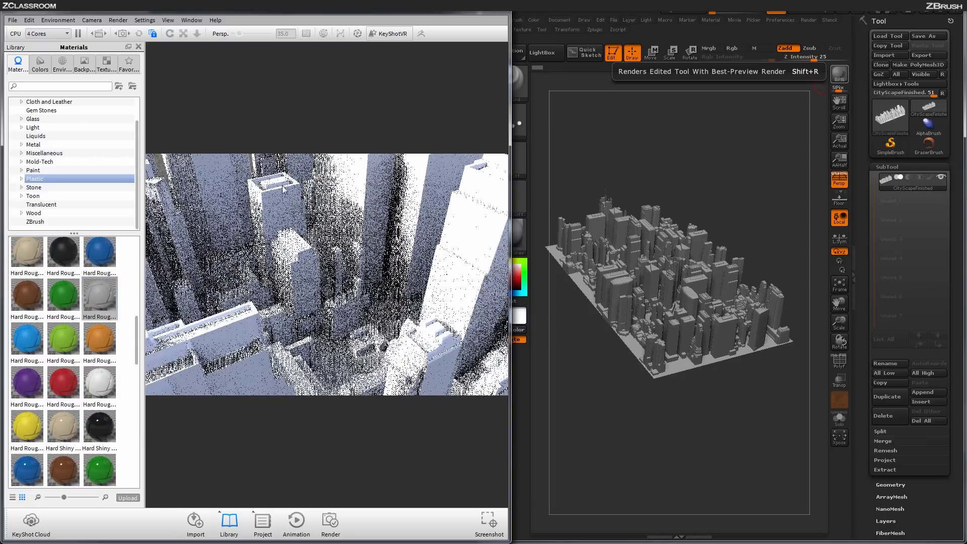
# - Open the render options and set the maximum render time to 30 minutes
pyautogui.click(117, 21)
pyautogui.click(135, 84)
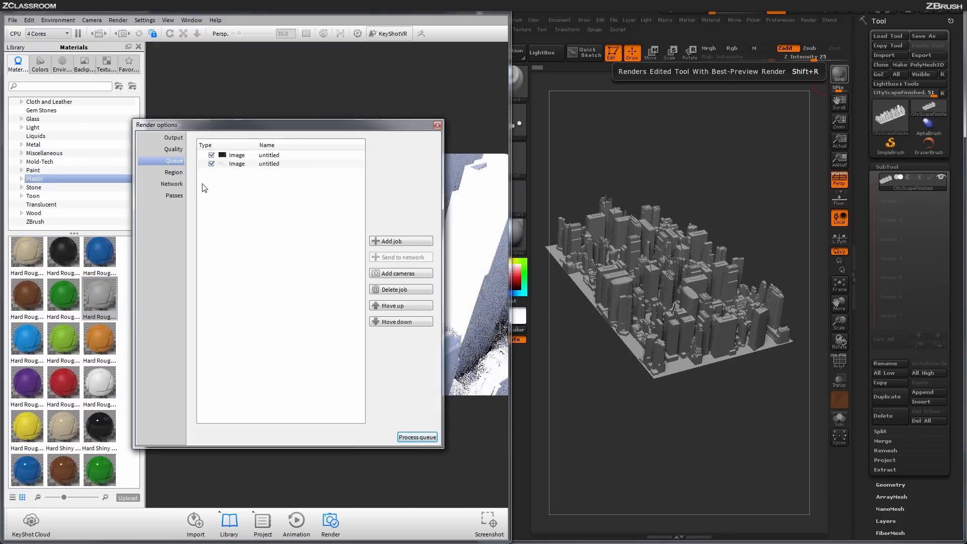
pyautogui.click(172, 149)
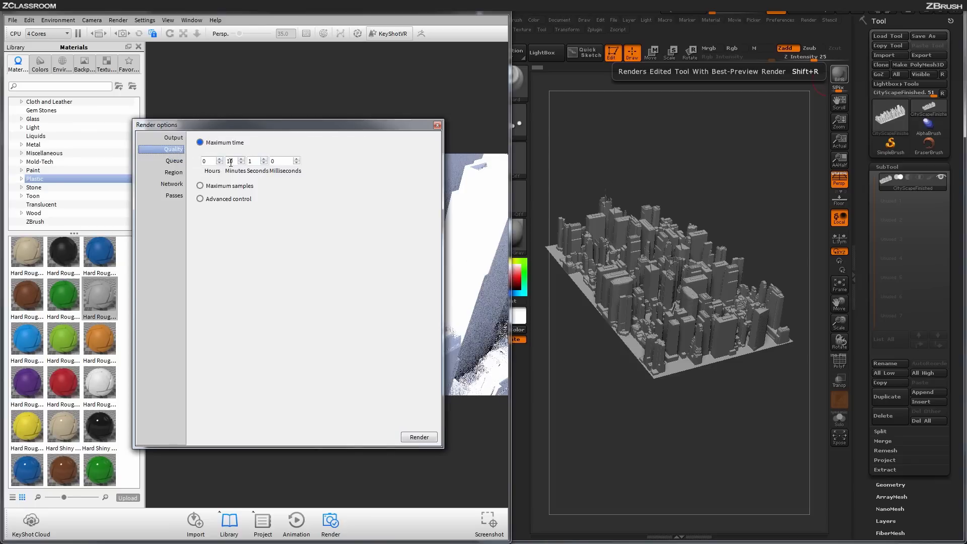
pyautogui.doubleClick(230, 161)
pyautogui.write('30')
pyautogui.click(247, 161)
# - Add the grey plastic scene as another job to the render queue
pyautogui.click(174, 161)
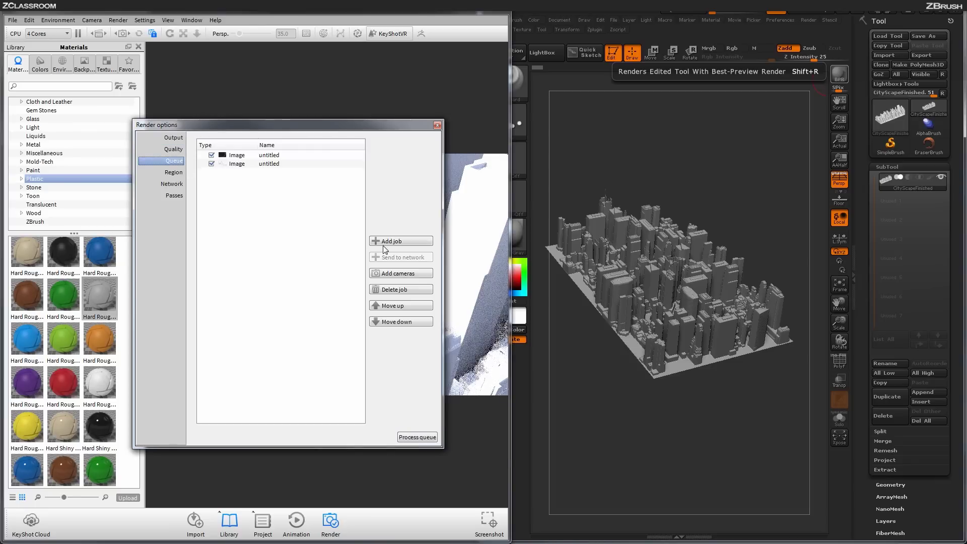
pyautogui.click(398, 242)
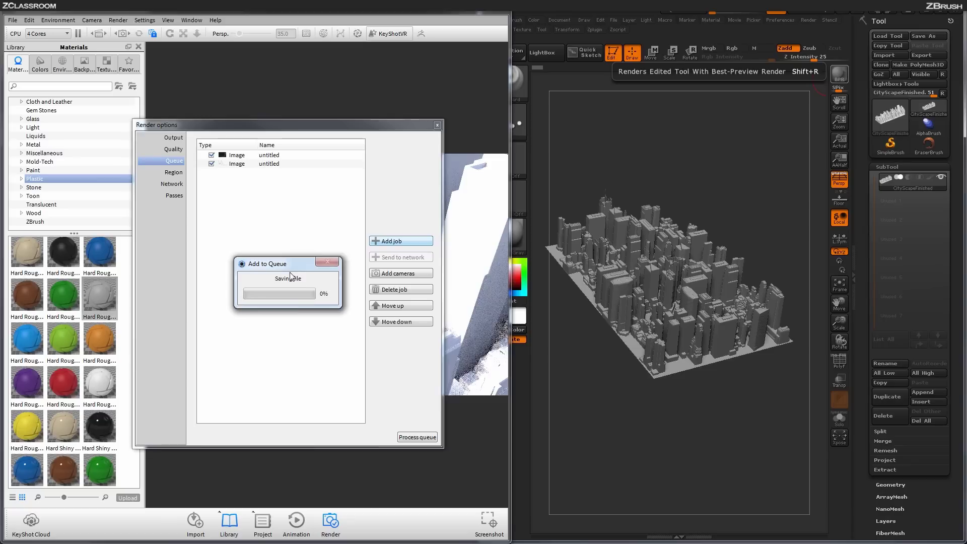
pyautogui.moveTo(245, 164)
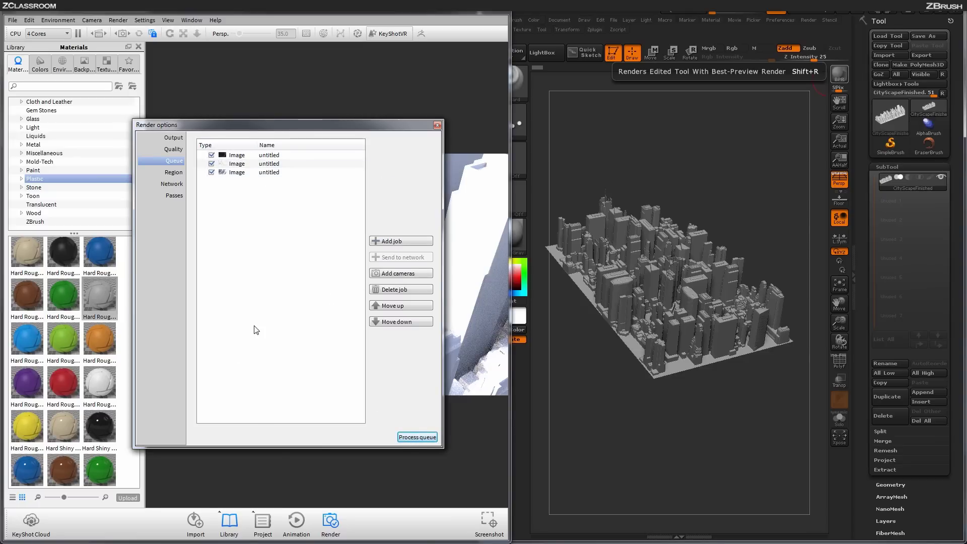
# - Start processing the render queue and fit the rendering image to its window
pyautogui.click(417, 437)
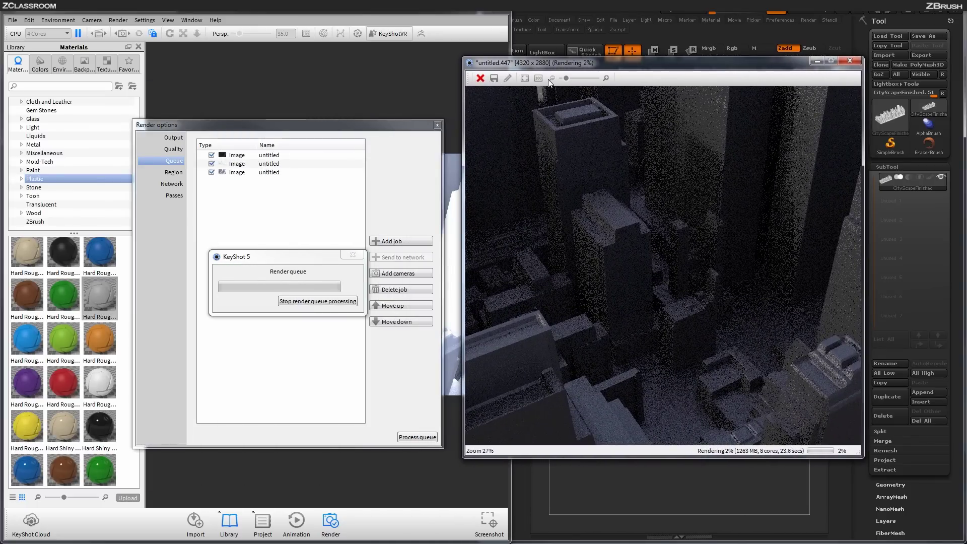
pyautogui.click(526, 78)
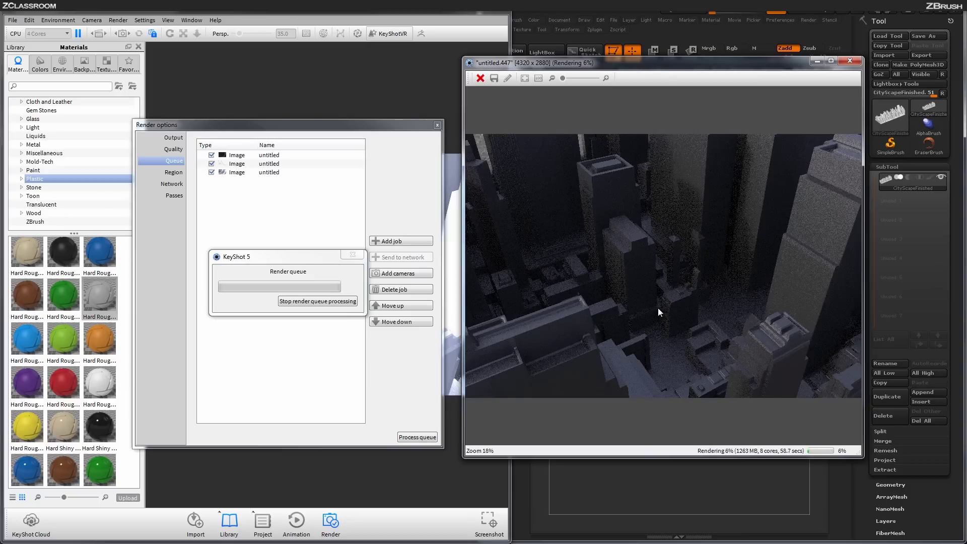
# - Stop the render queue processing and close the render options
pyautogui.click(293, 302)
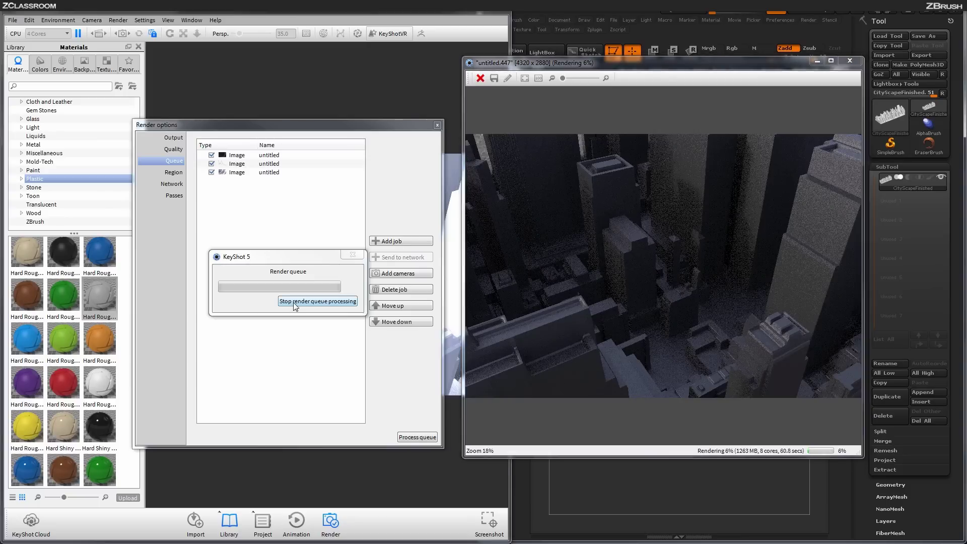
pyautogui.click(311, 299)
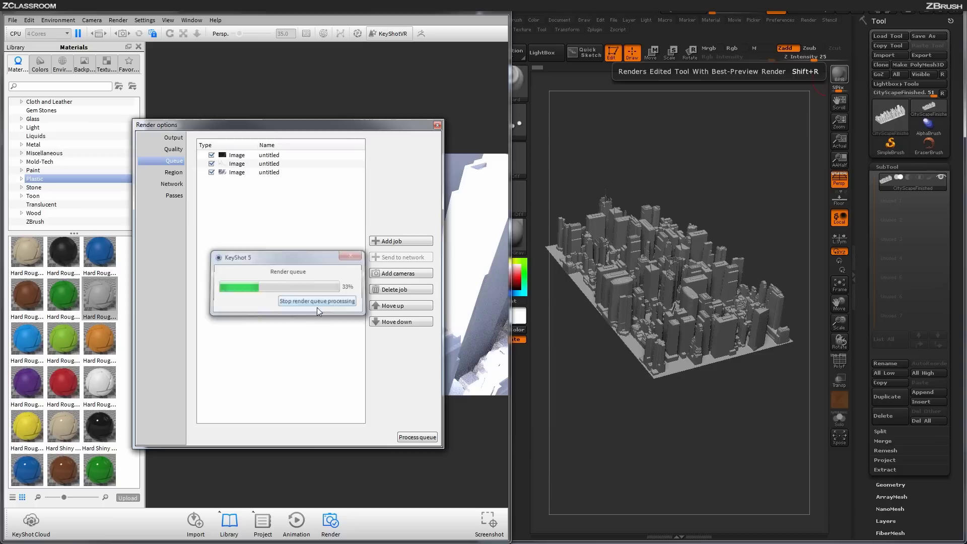
pyautogui.click(437, 125)
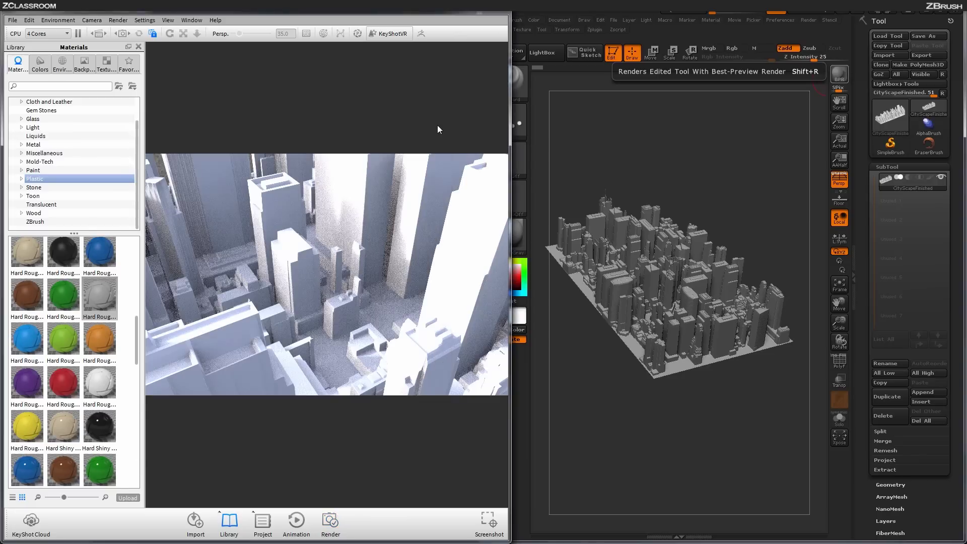